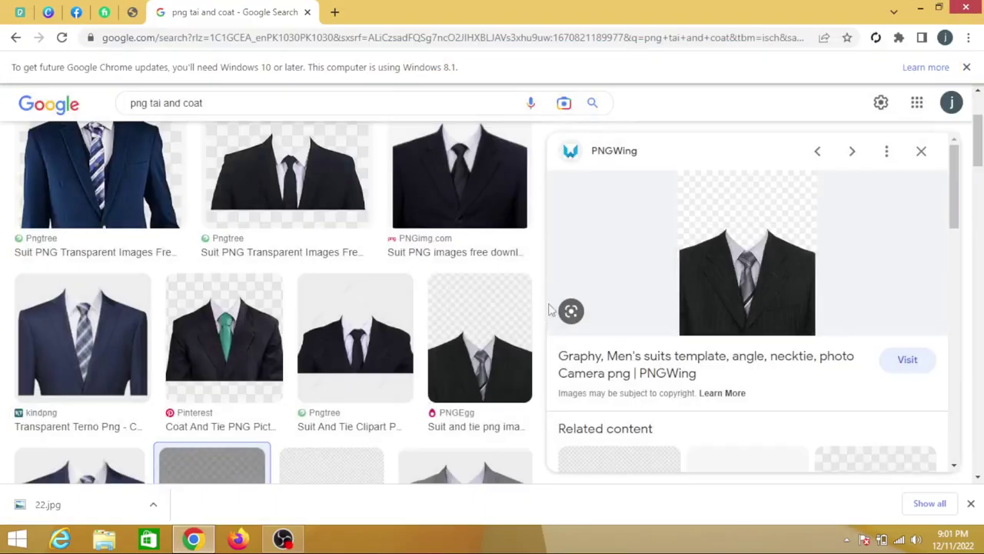
Restore Chrome down and launch Adobe Photoshop from its desktop shortcut
click(915, 11)
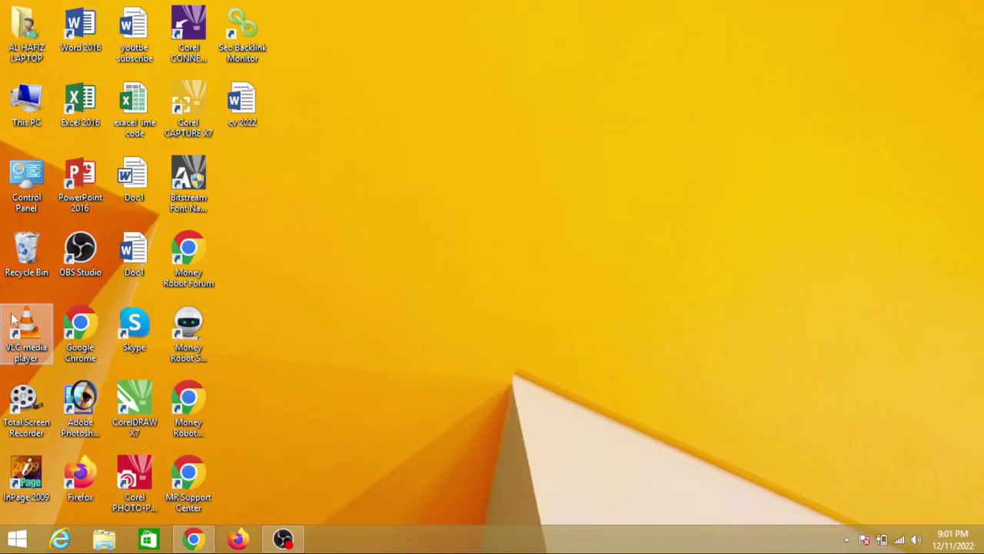
double_click(81, 408)
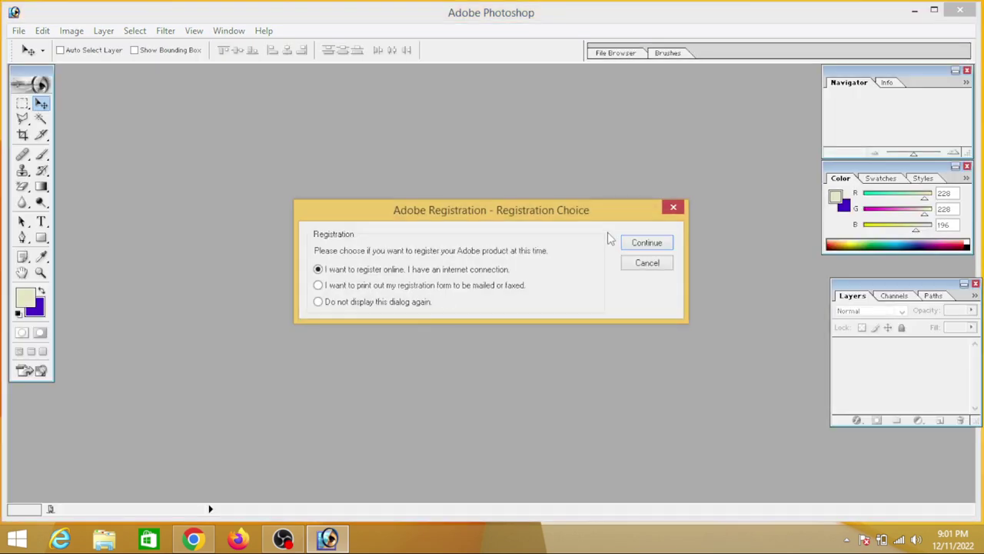
click(673, 212)
double_click(297, 244)
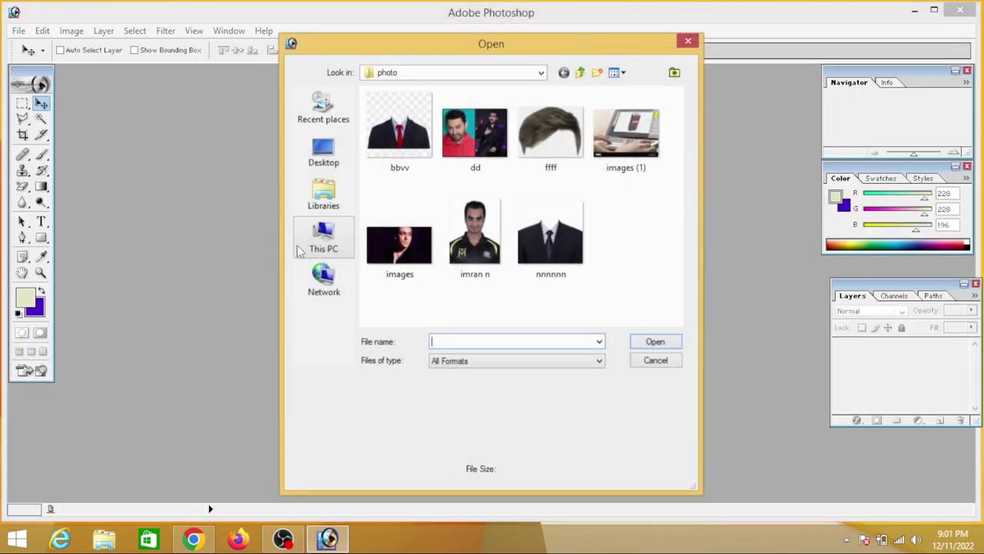
click(475, 238)
double_click(476, 242)
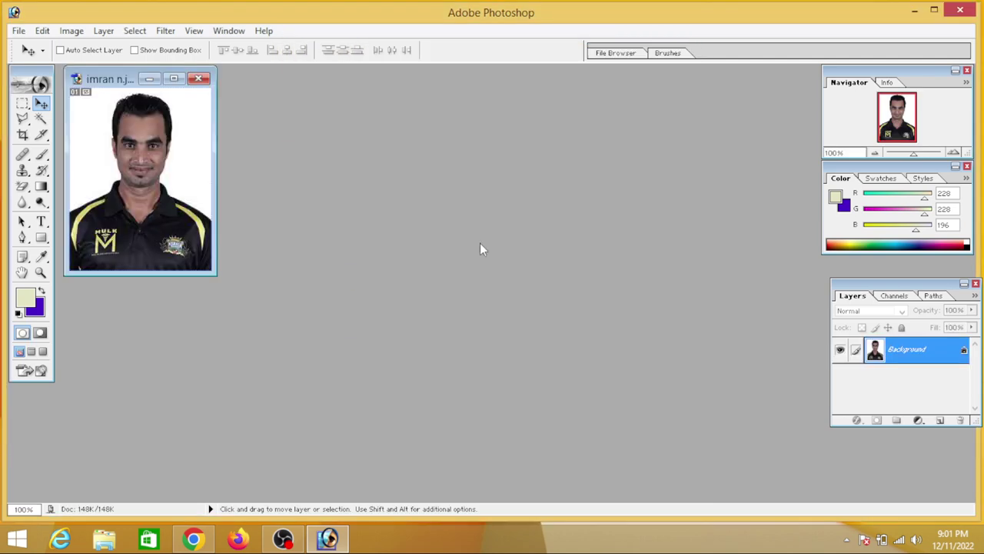
Open the nnnnnn suit image and arrange both document windows side by side
double_click(411, 196)
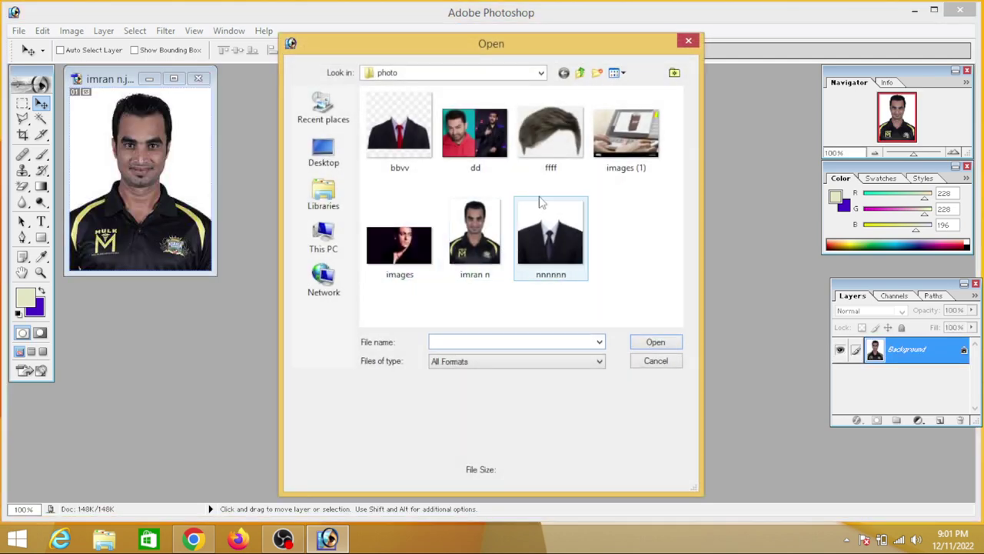
mouse_move(550, 234)
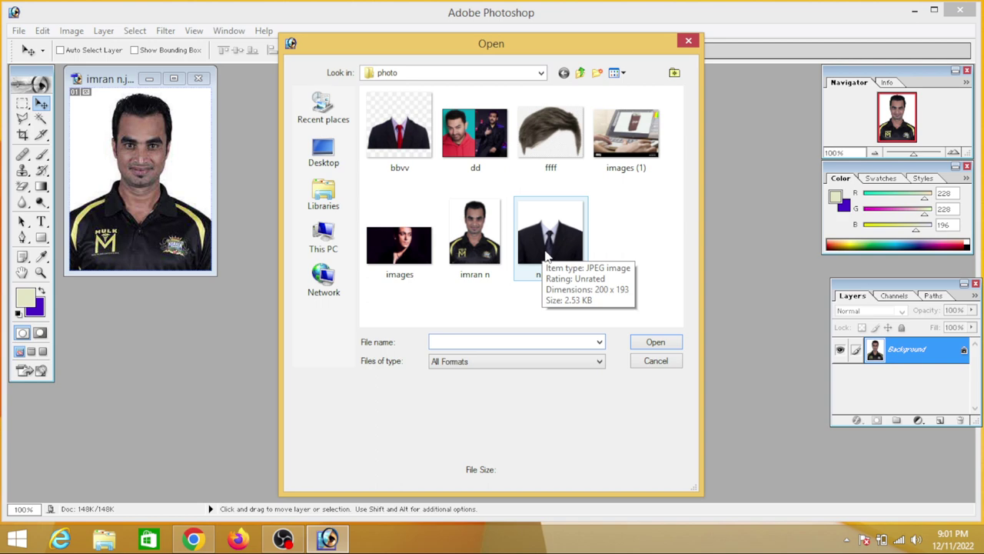
double_click(548, 256)
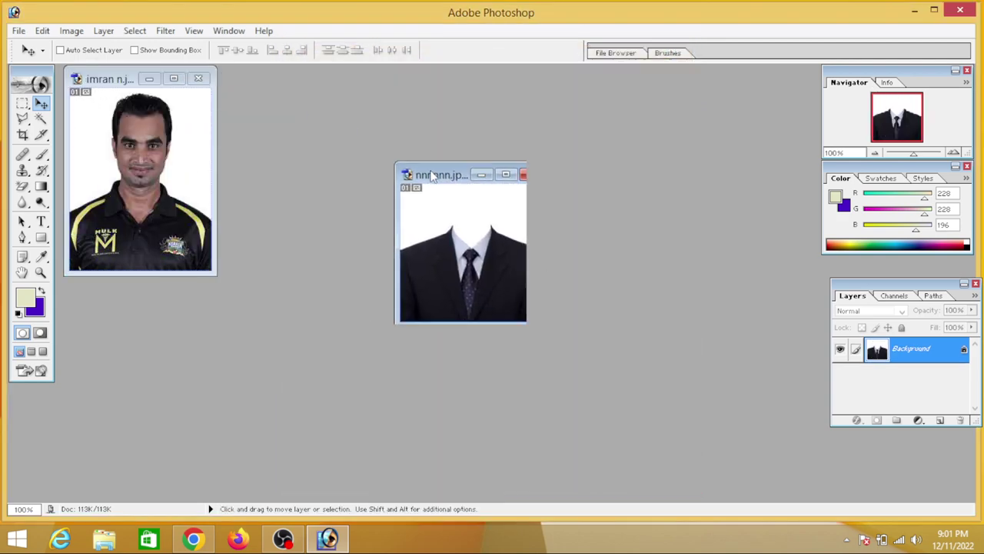
drag(125, 90, 510, 192)
click(98, 89)
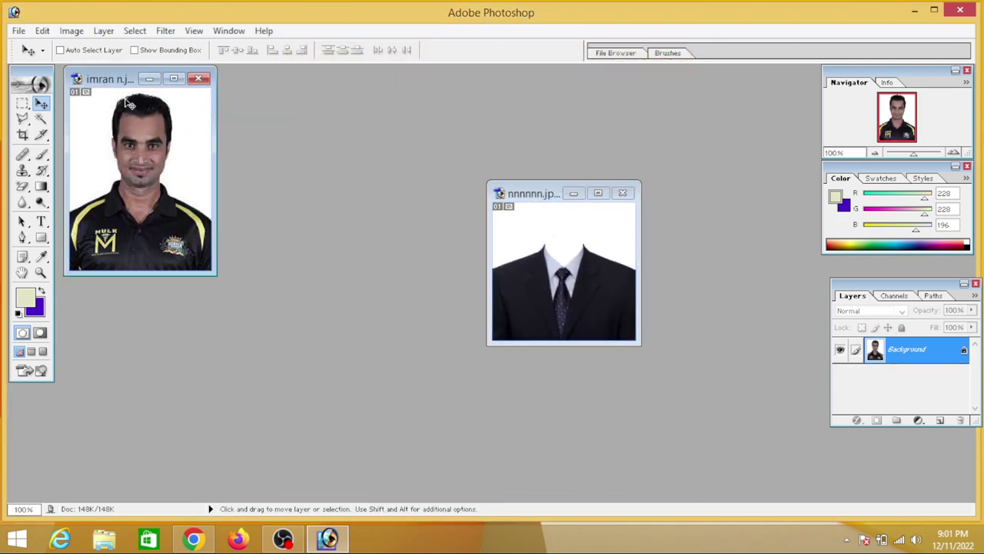
drag(106, 82, 196, 127)
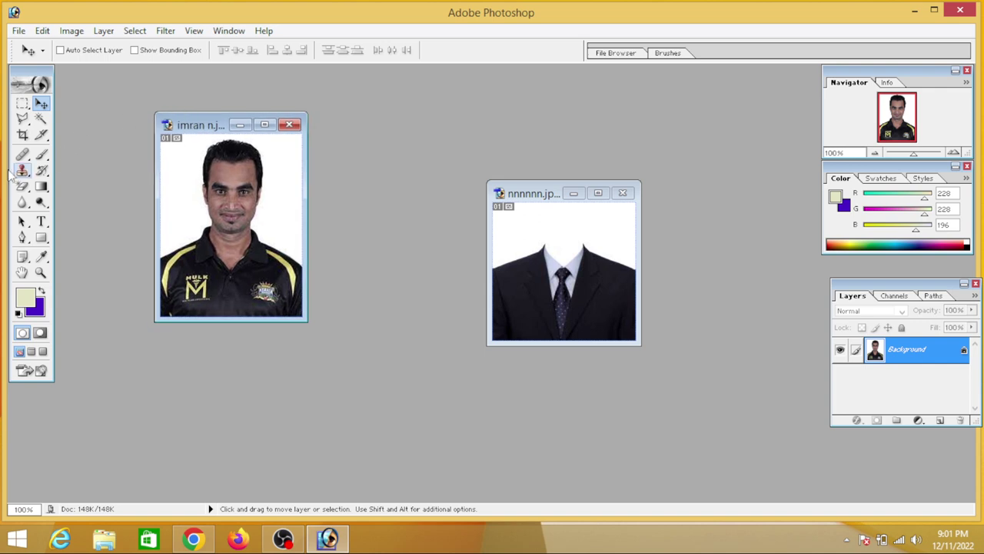
Crop the portrait's head and shoulders to 2 × 2.4 in at 300 pixels/inch
click(22, 136)
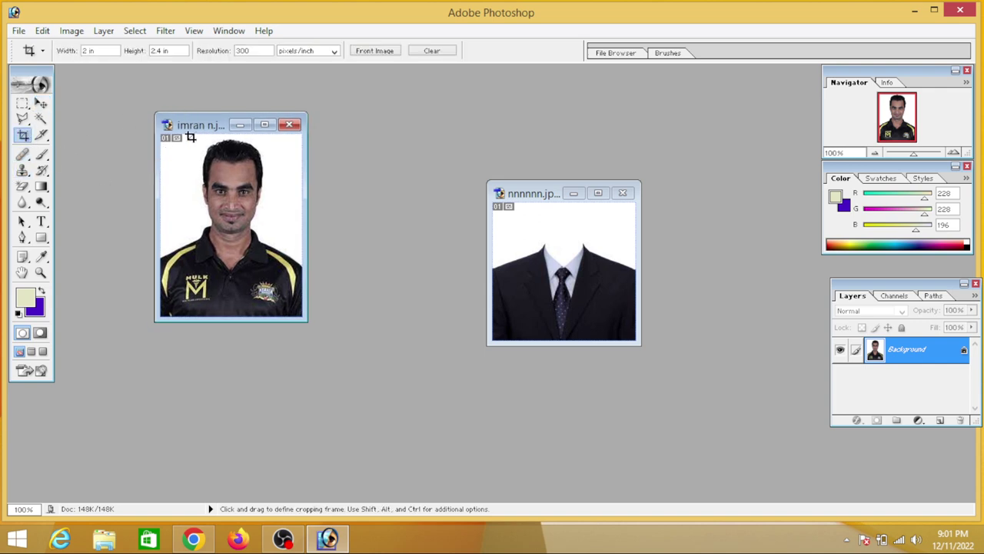
mouse_move(170, 136)
mouse_down()
mouse_move(283, 312)
mouse_move(300, 378)
mouse_up()
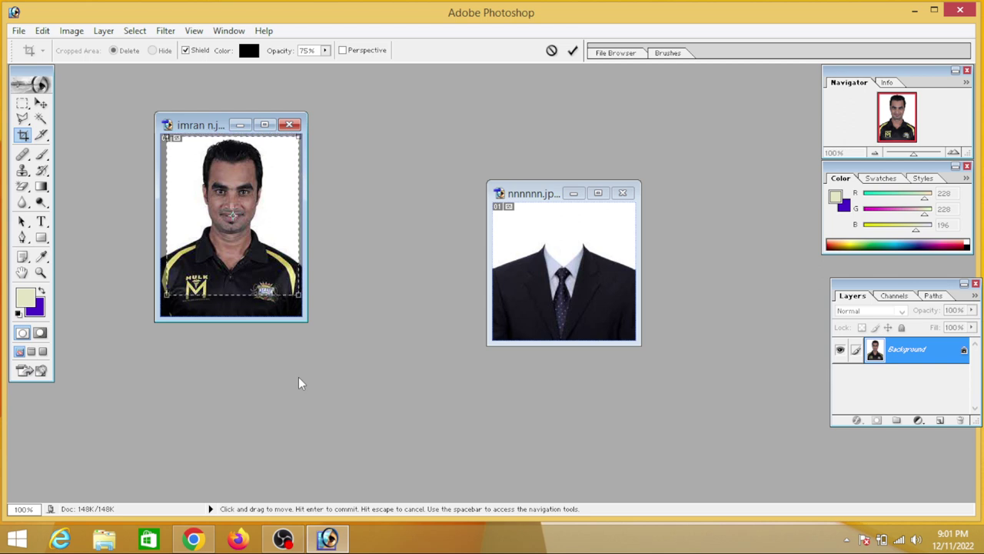
key(Return)
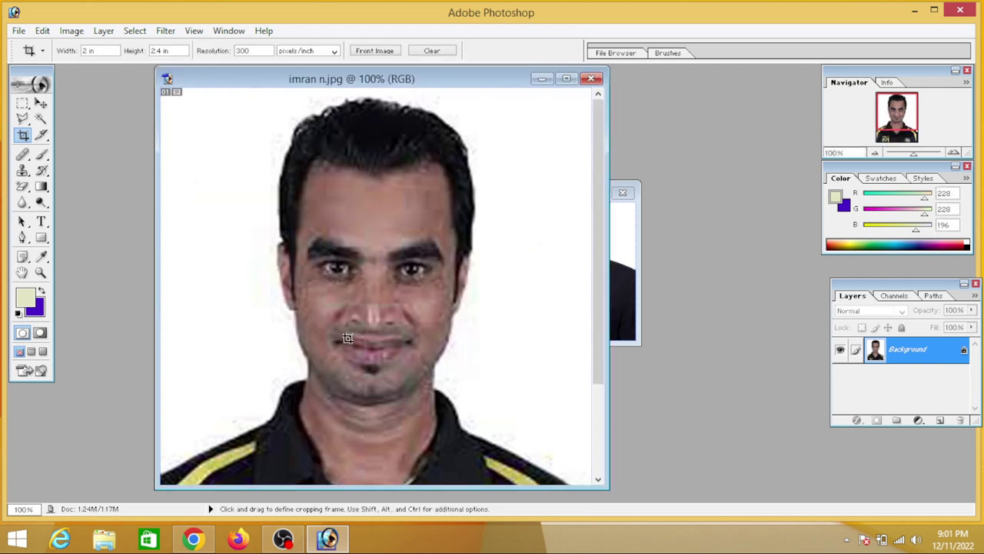
Zoom the cropped portrait to 33.3% and move its window left to reveal the suit image
key(ctrl+minus)
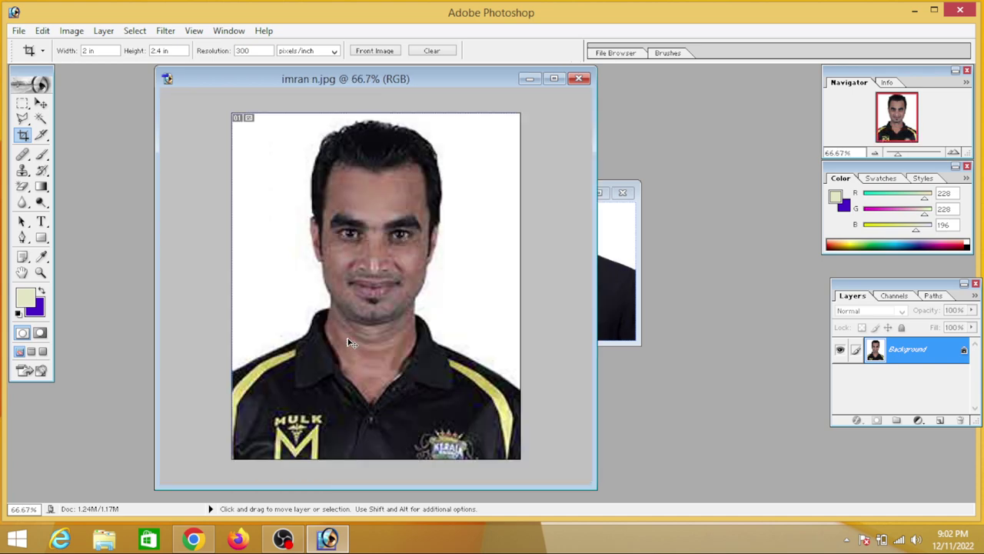
key(ctrl+minus)
key(ctrl+minus)
key(ctrl+minus)
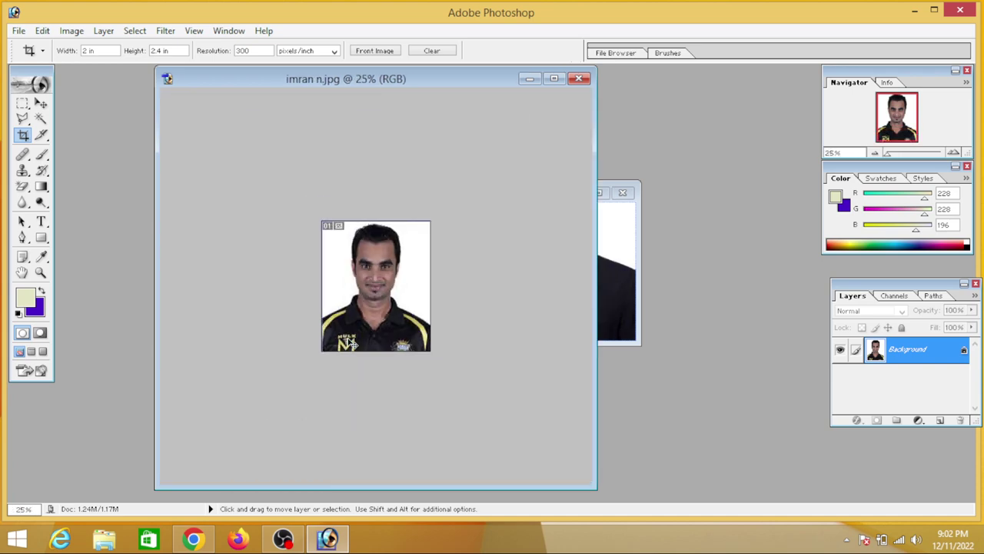
key(ctrl+plus)
key(ctrl+plus)
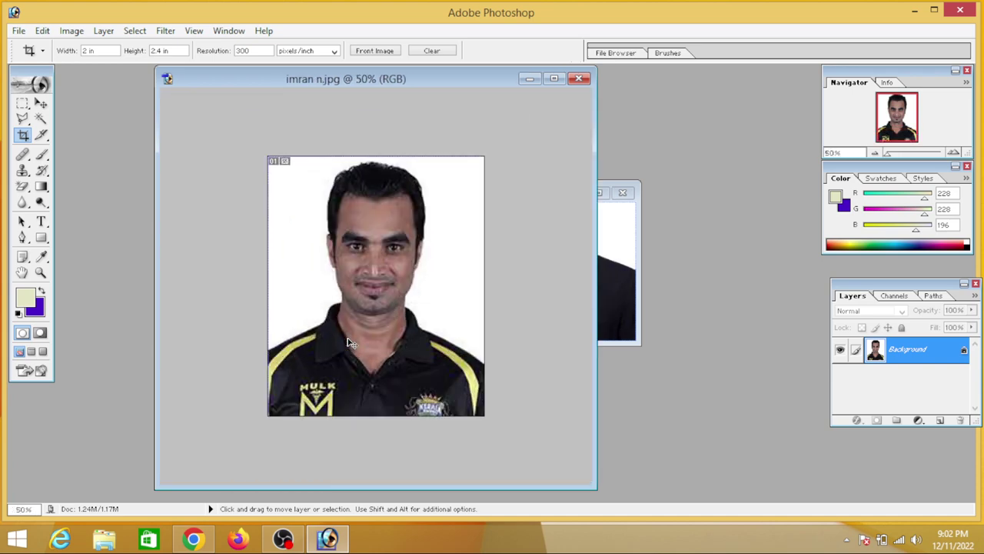
key(ctrl+minus)
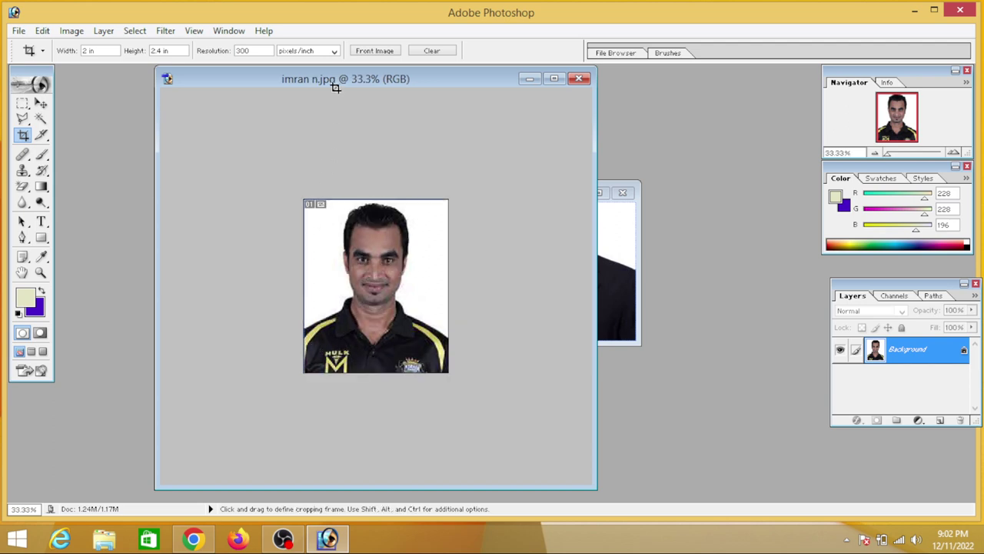
drag(336, 86, 196, 96)
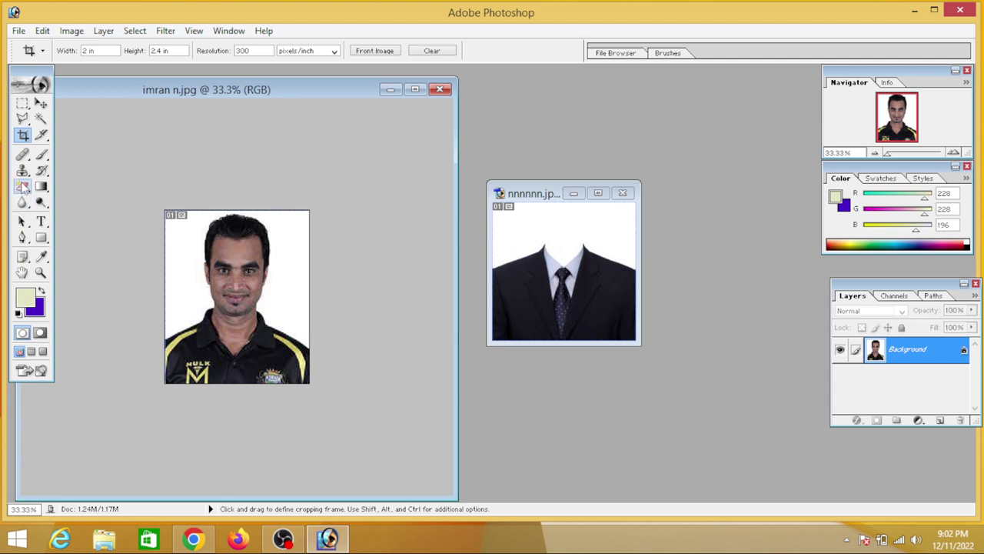
drag(23, 187, 127, 225)
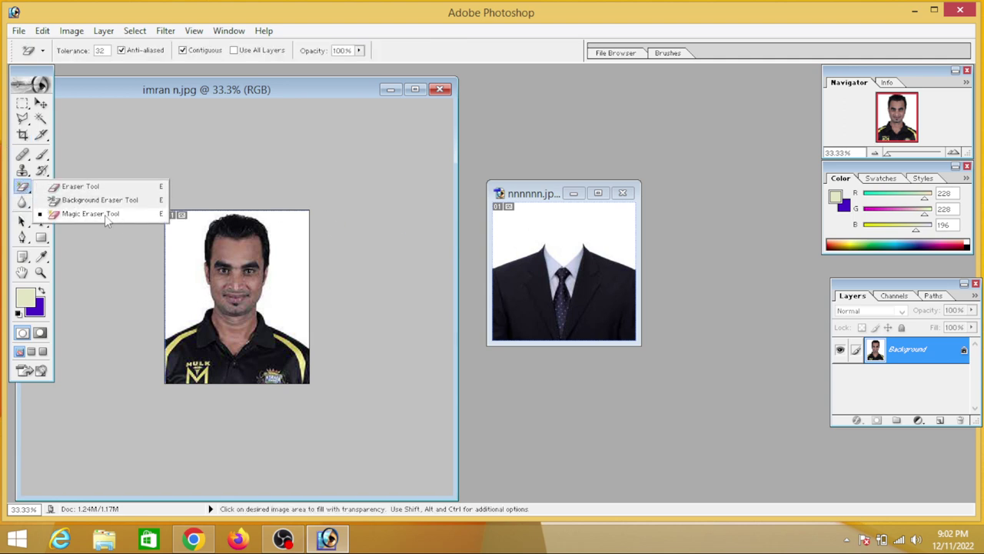
Erase the white background of the nnnnnn suit image with the Magic Eraser
click(544, 224)
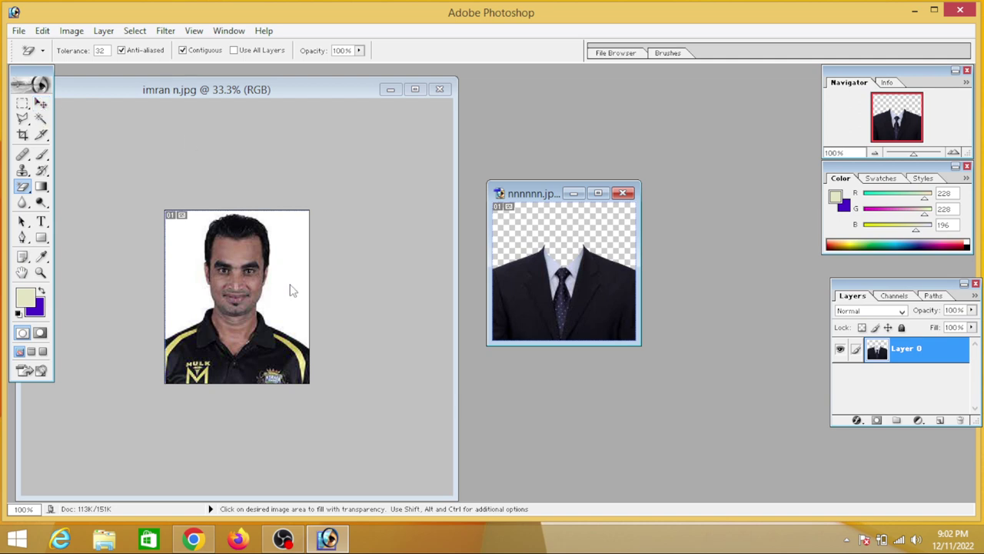
key(v)
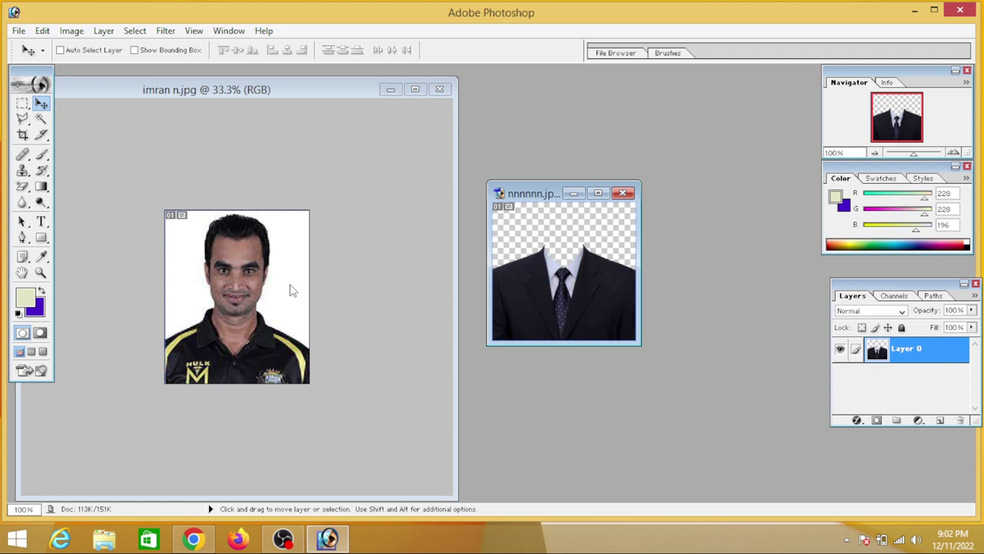
Drag the suit into the imran n portrait as Layer 1, ready for Free Transform
drag(529, 300, 291, 296)
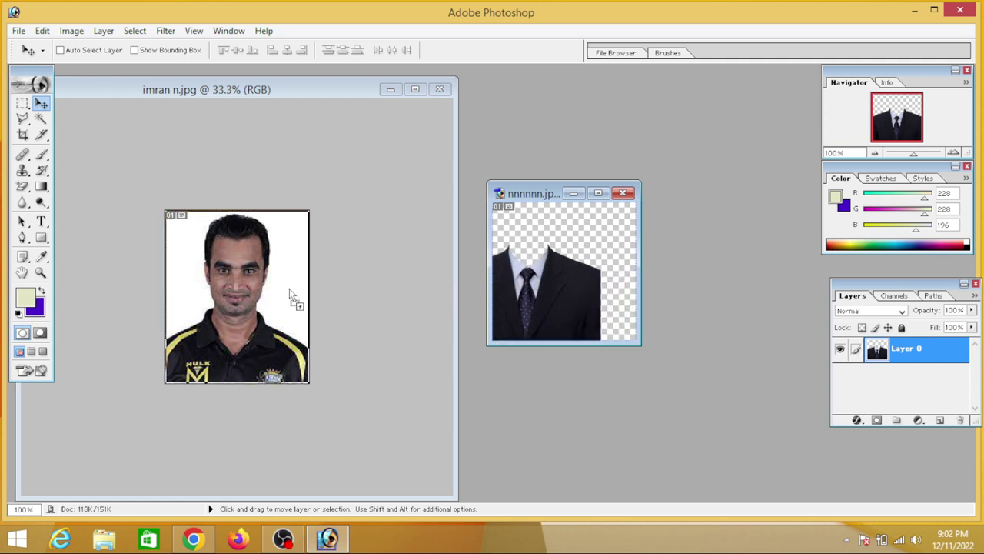
drag(222, 314, 184, 375)
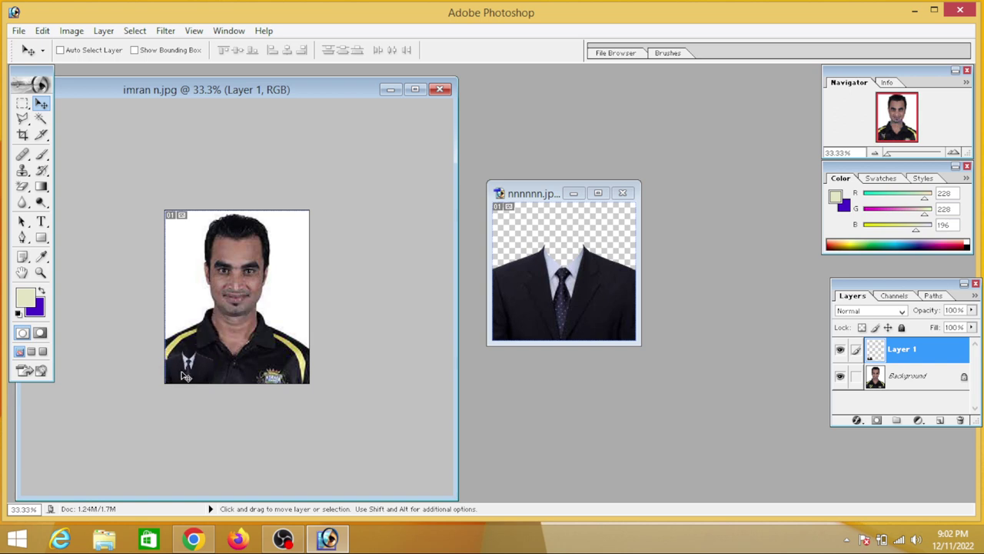
key(ctrl+t)
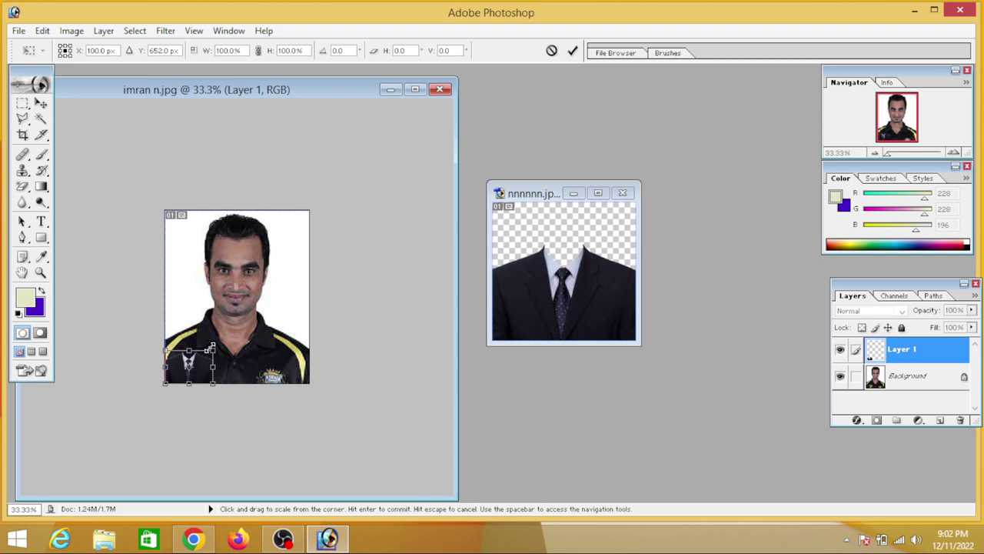
Enlarge the suit to fit the man's shoulders, nudge it slightly left, and apply the transform
drag(213, 351, 309, 323)
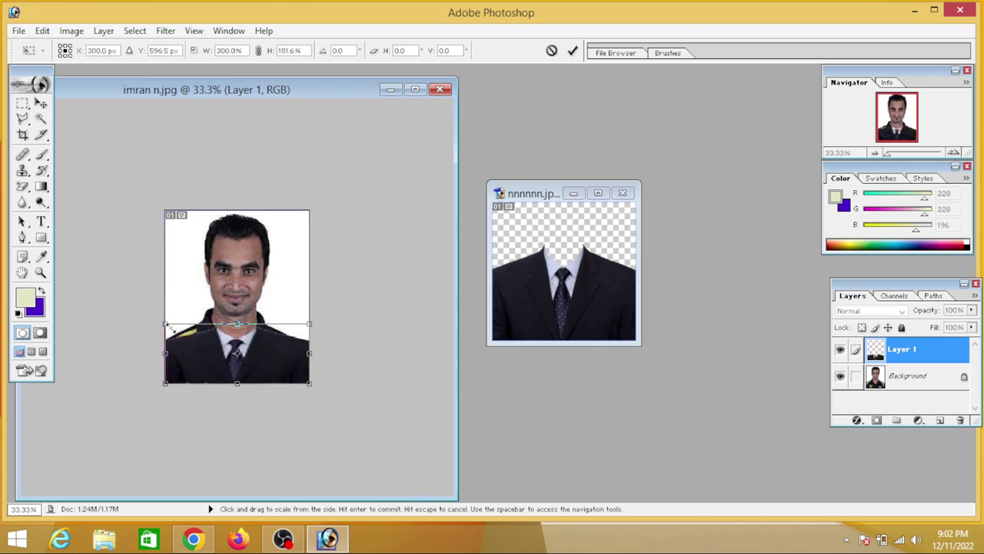
drag(165, 323, 158, 305)
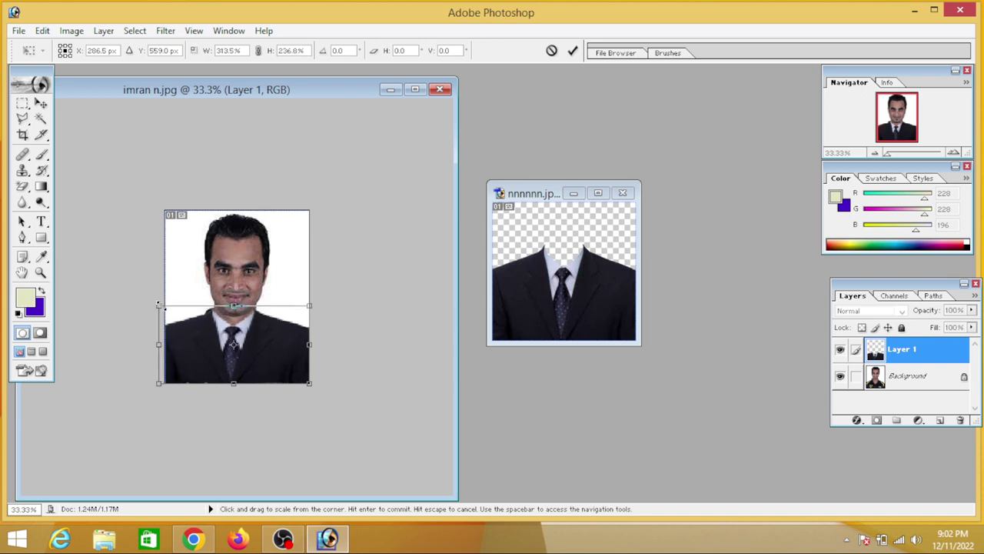
key(Left)
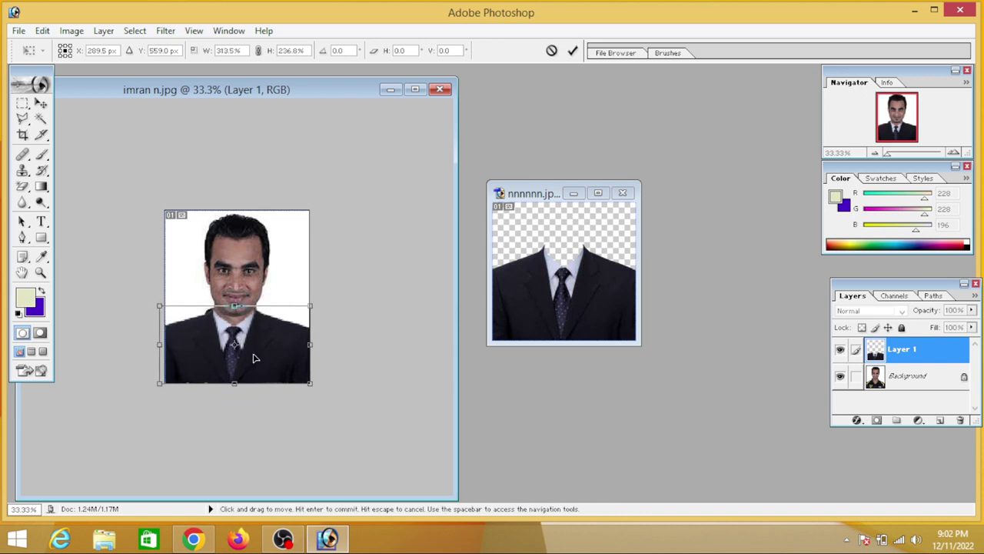
key(Left)
key(Left)
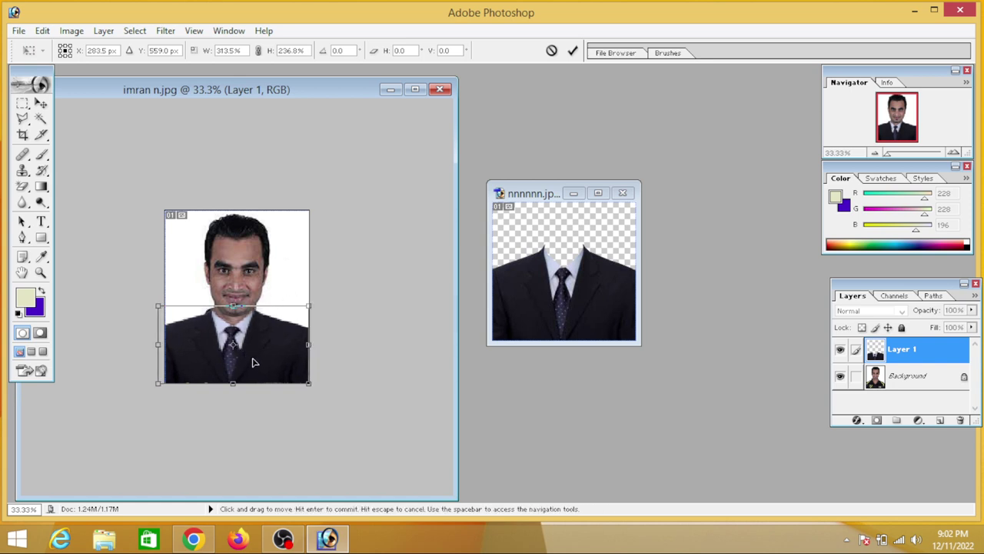
key(Left)
key(Left)
key(Left)
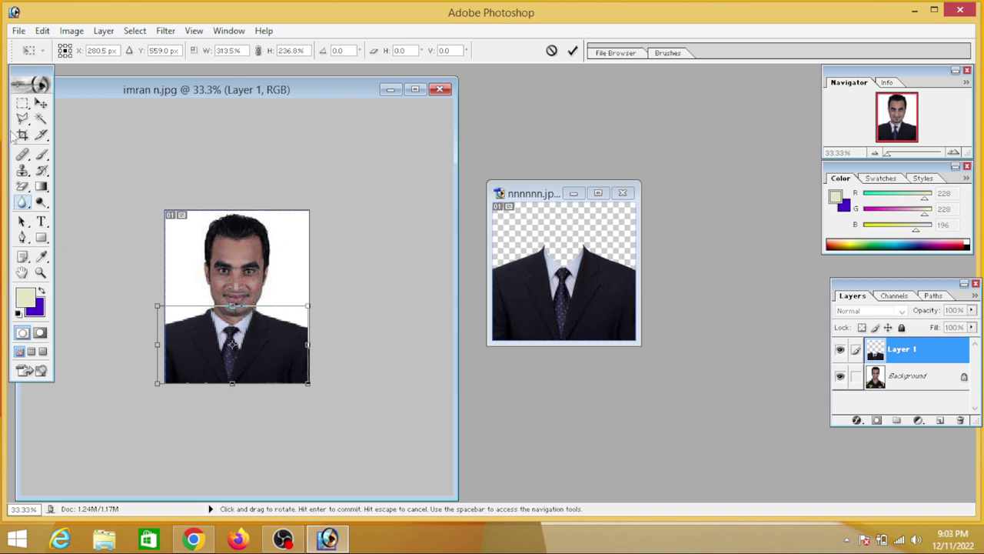
click(40, 102)
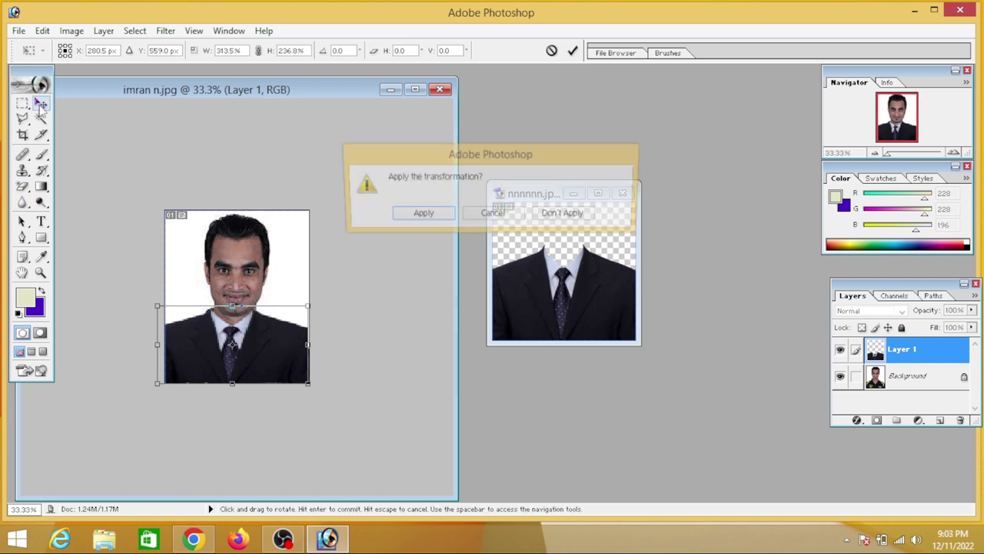
click(416, 217)
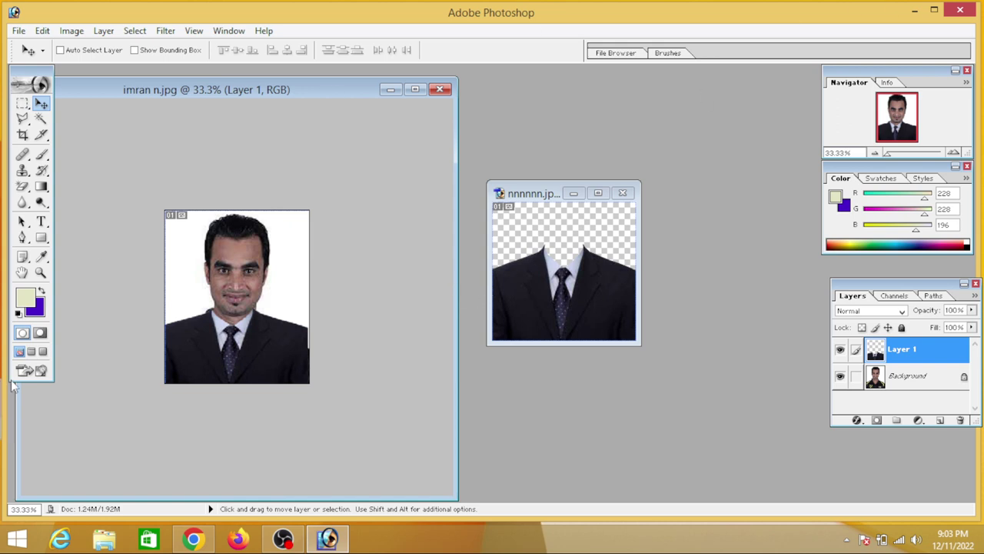
Zoom to 50% and shift the suit layer to cover the white gap at the right edge
click(41, 273)
click(219, 316)
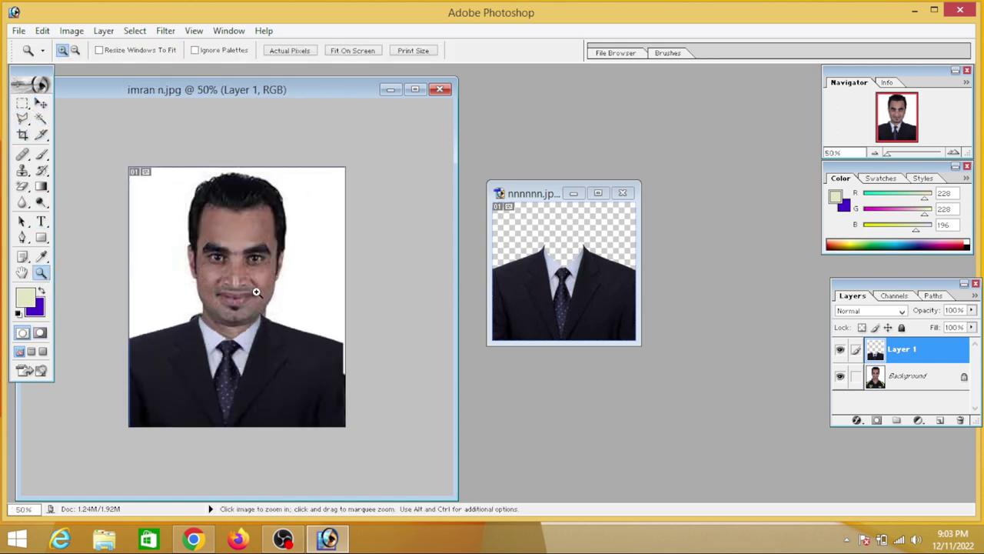
click(40, 103)
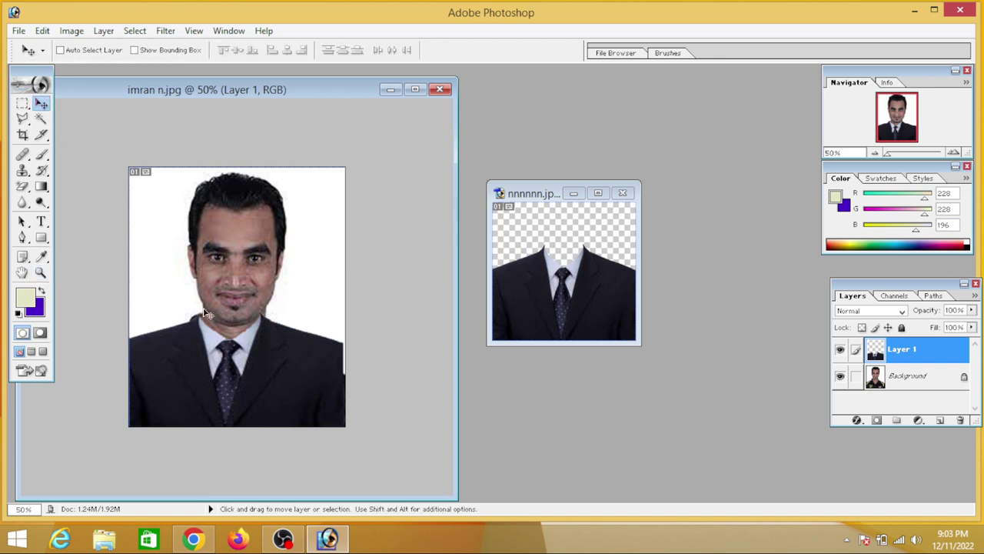
drag(192, 364, 187, 365)
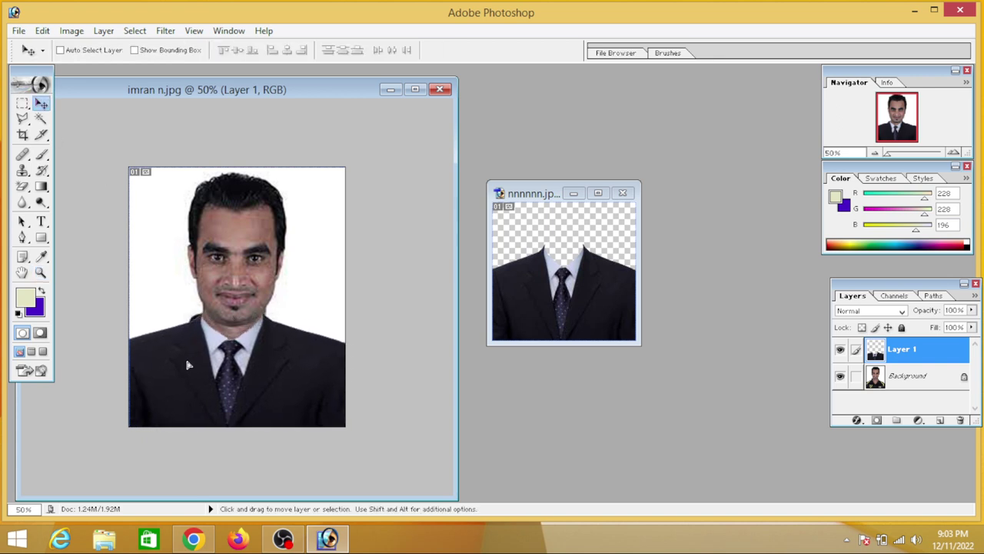
key(ctrl+t)
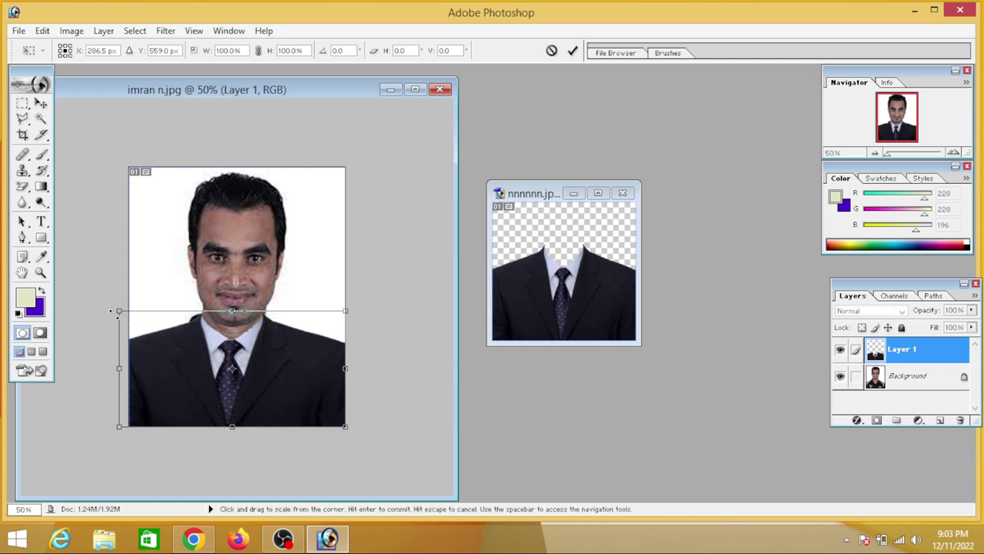
Widen the suit to 101.9% so it reaches the photo's left edge, and apply it
drag(110, 311, 107, 311)
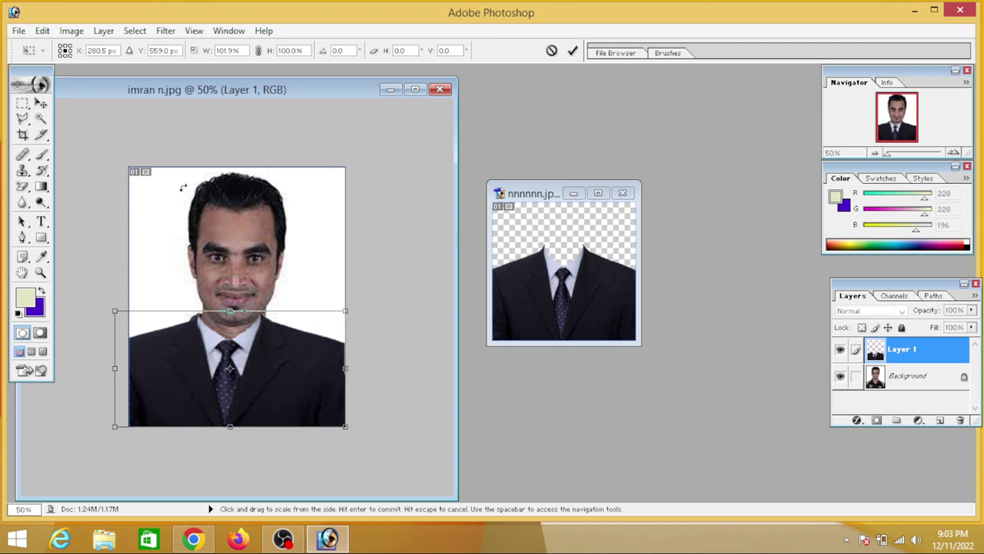
click(44, 106)
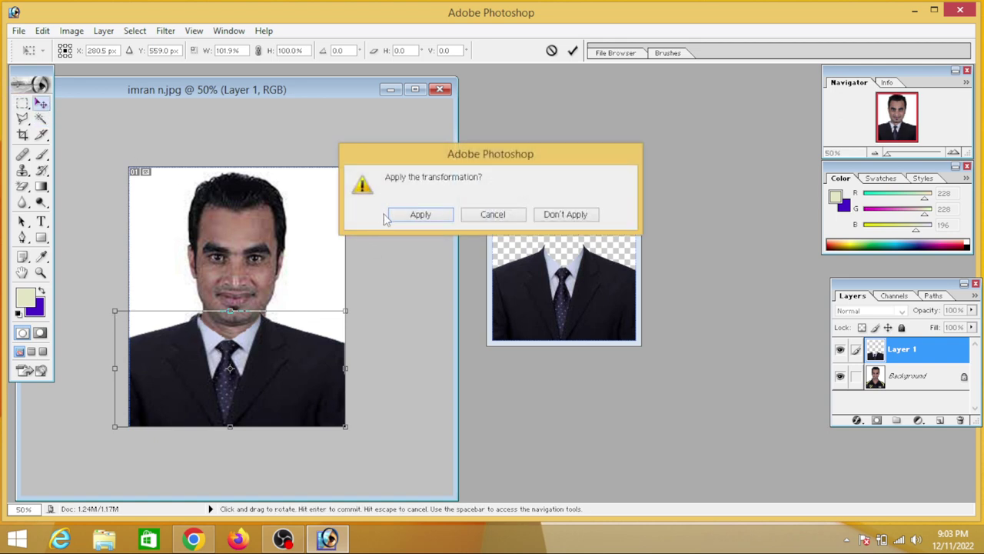
click(419, 214)
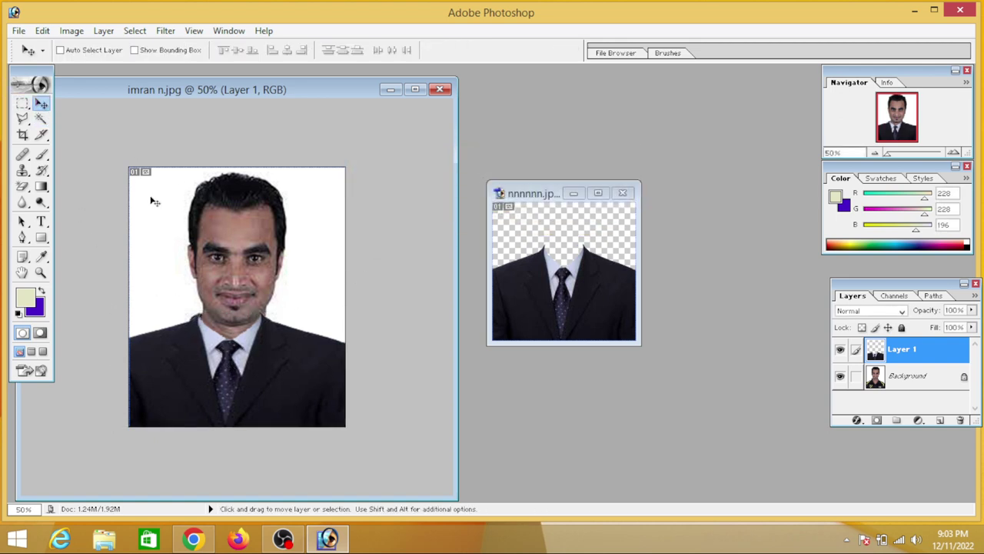
click(22, 136)
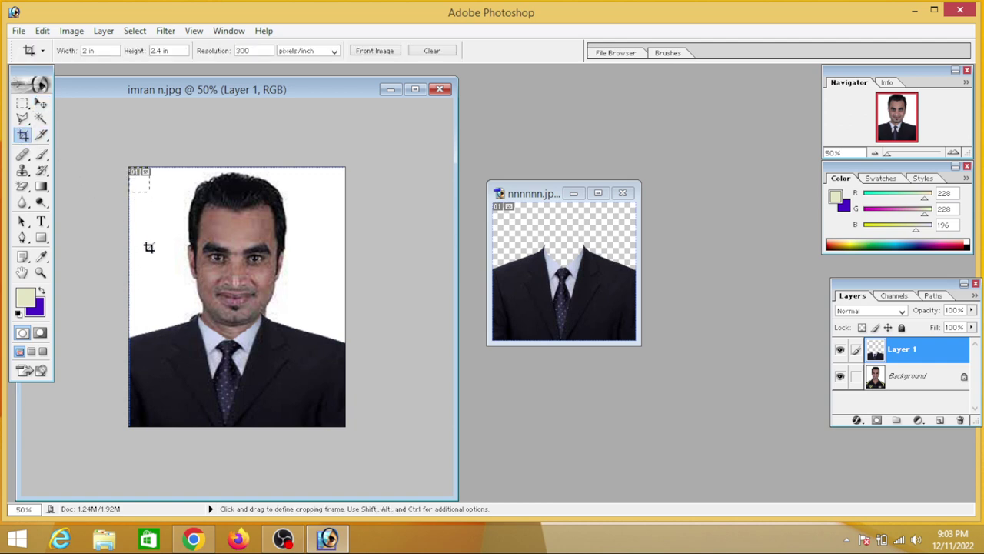
Re-crop the composite to a 2 × 2.4 in frame at 300 ppi, nudged slightly right
drag(149, 247, 335, 448)
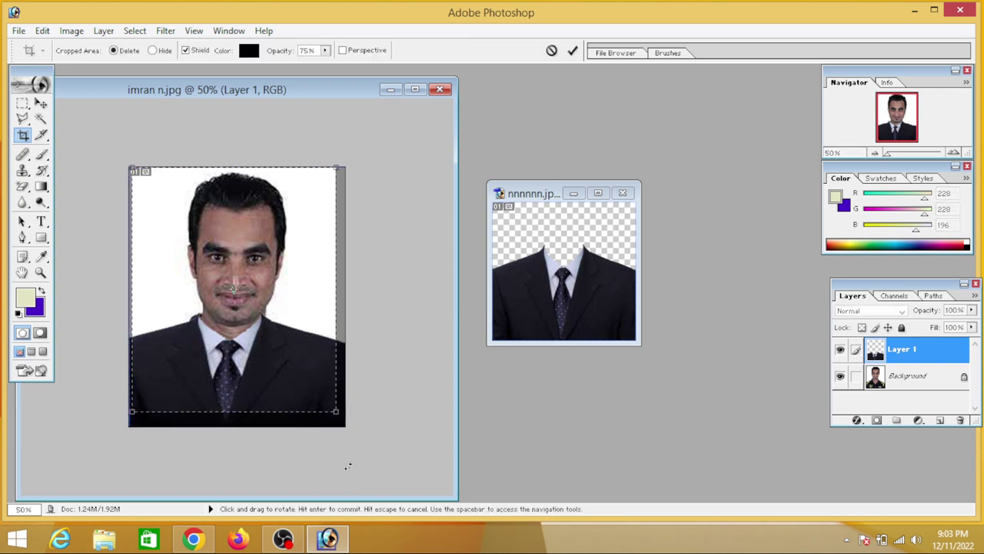
key(Right)
key(Right)
key(Right)
key(Right)
key(Right)
key(Right)
key(Right)
key(Right)
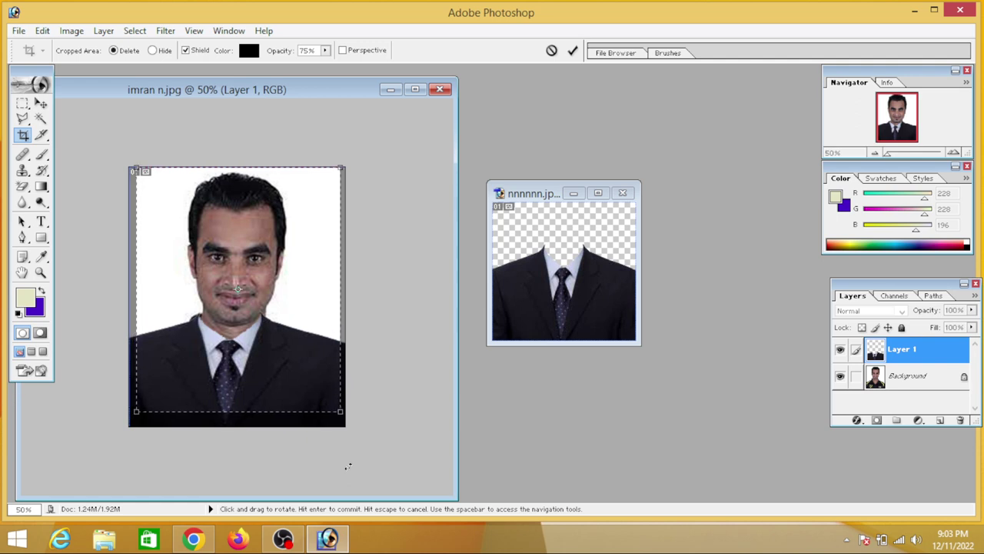
key(Return)
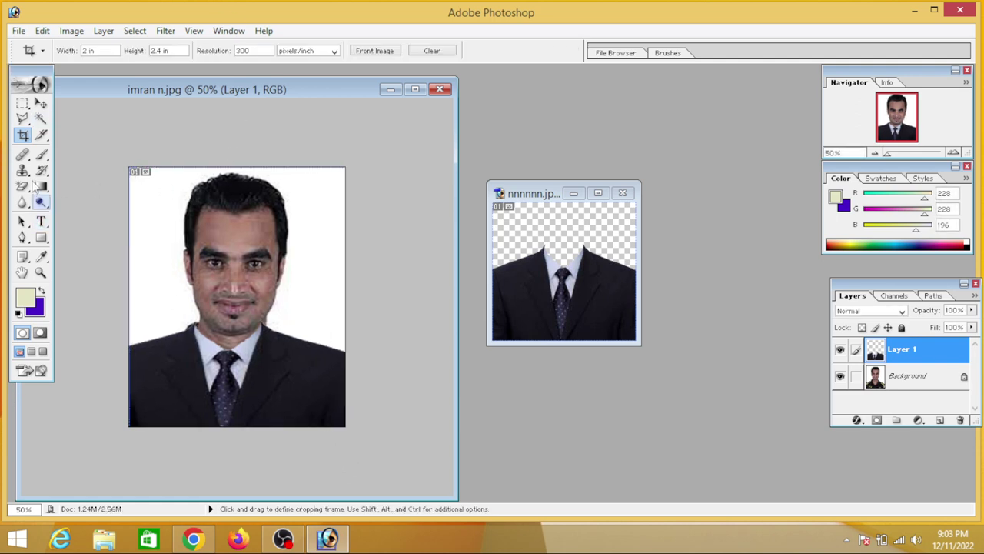
Select the suit area by picking the white background with the Magic Wand and inverting
click(42, 120)
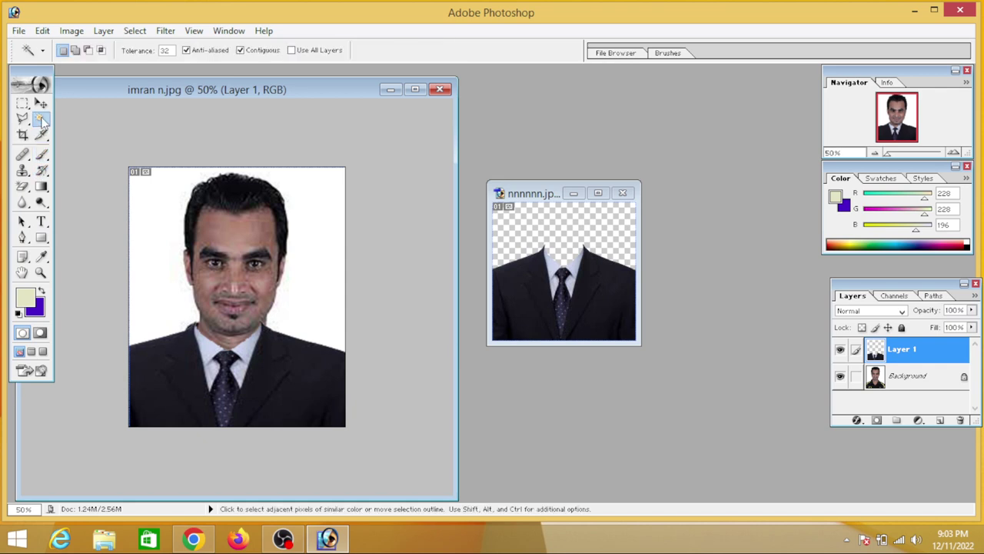
click(141, 267)
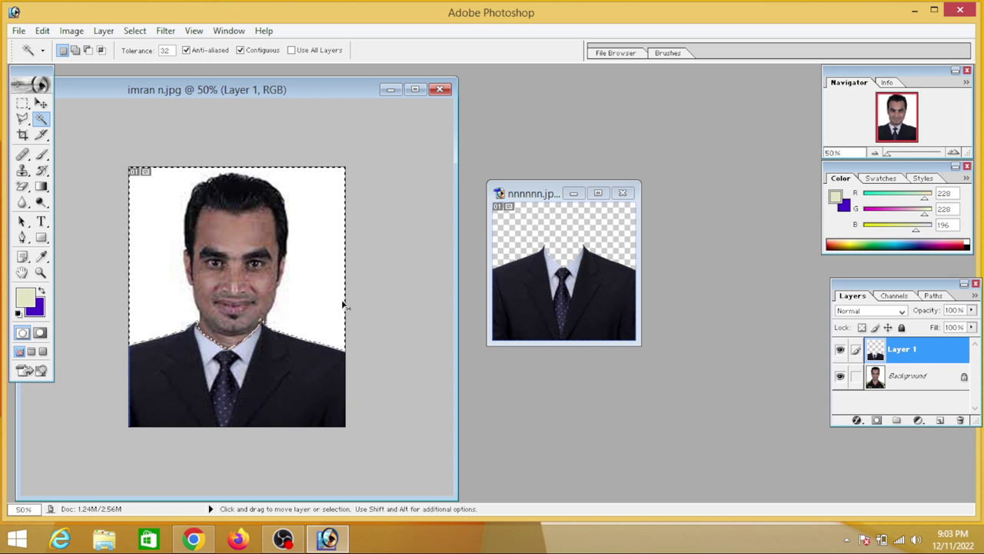
key(ctrl+shift+i)
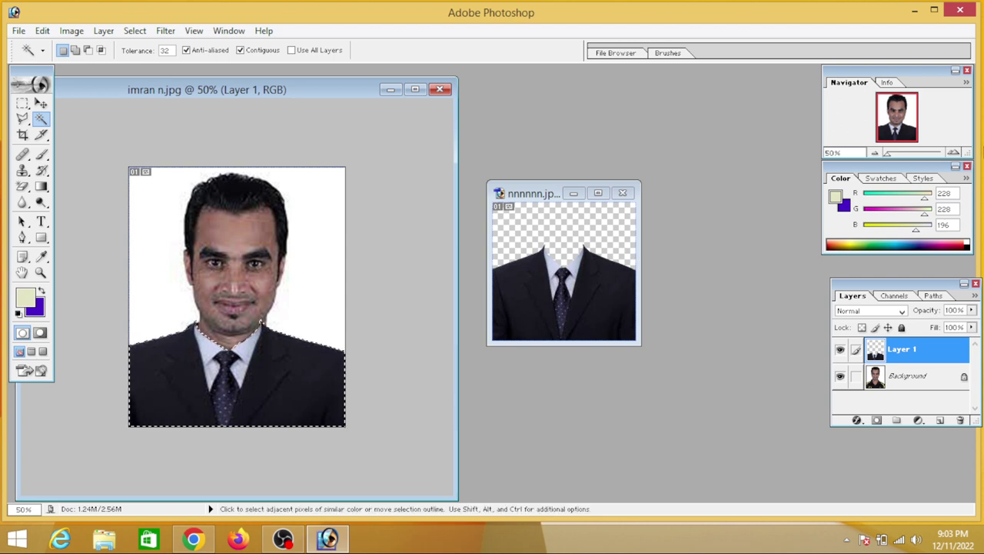
Lower the suit layer's fill to 98%, deselect, and bring up the Curves adjustment
click(971, 327)
mouse_move(971, 332)
mouse_down()
mouse_move(971, 343)
mouse_move(954, 346)
mouse_move(973, 341)
mouse_up()
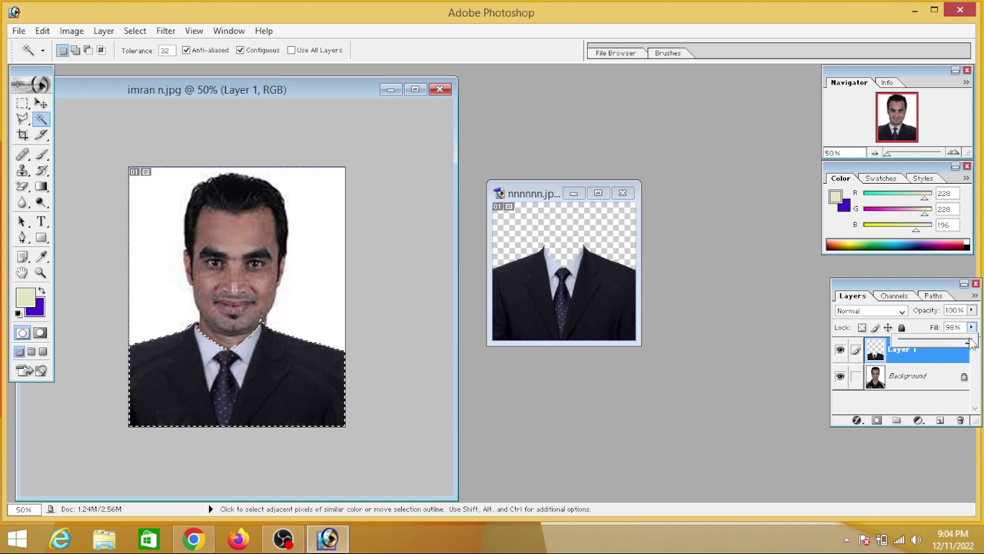
key(ctrl+d)
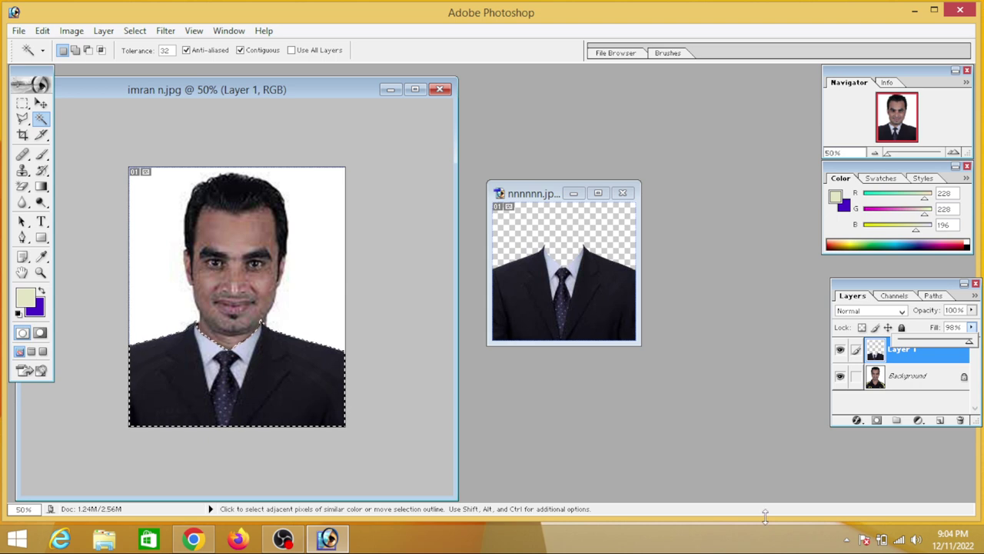
key(Return)
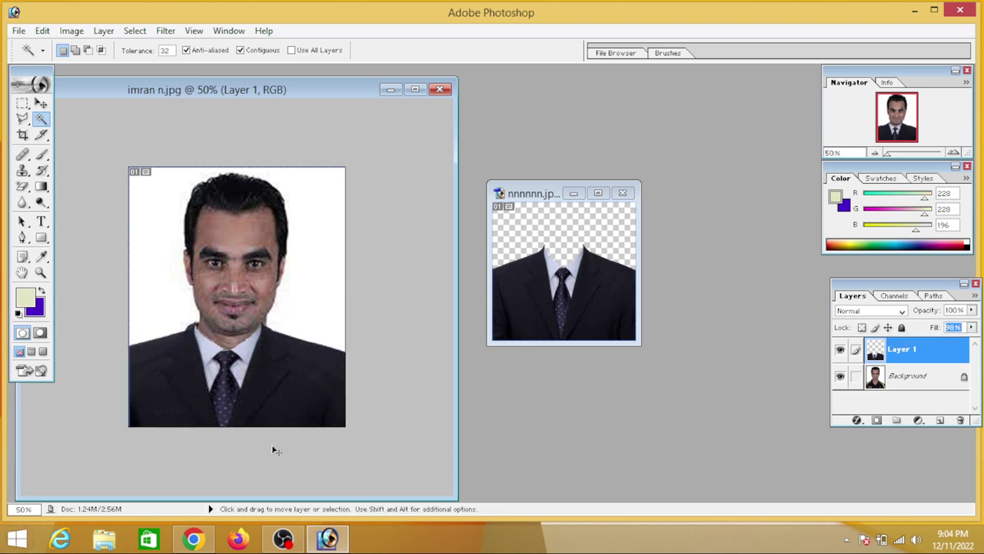
key(ctrl+m)
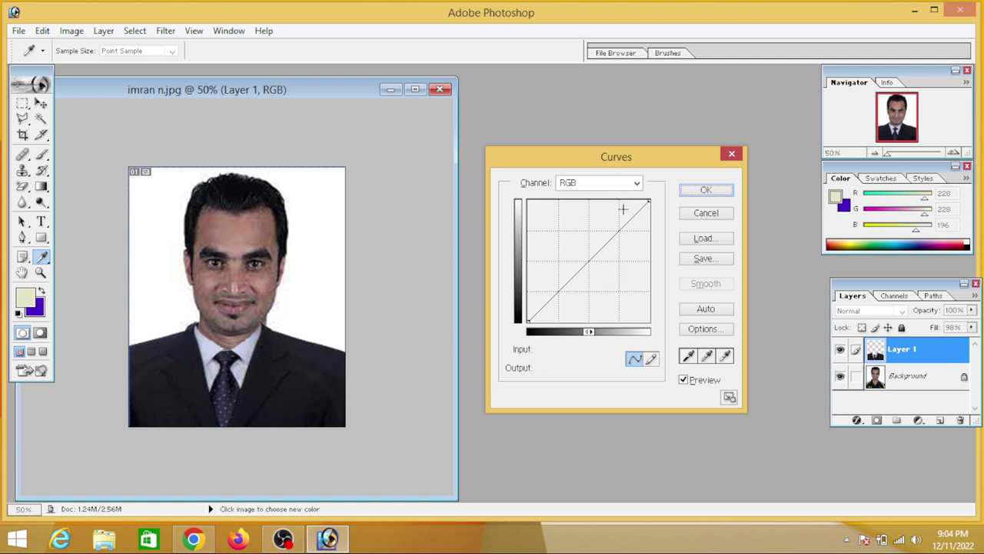
Darken the suit with a Curves point at Input 159 / Output 113, and apply it
click(604, 244)
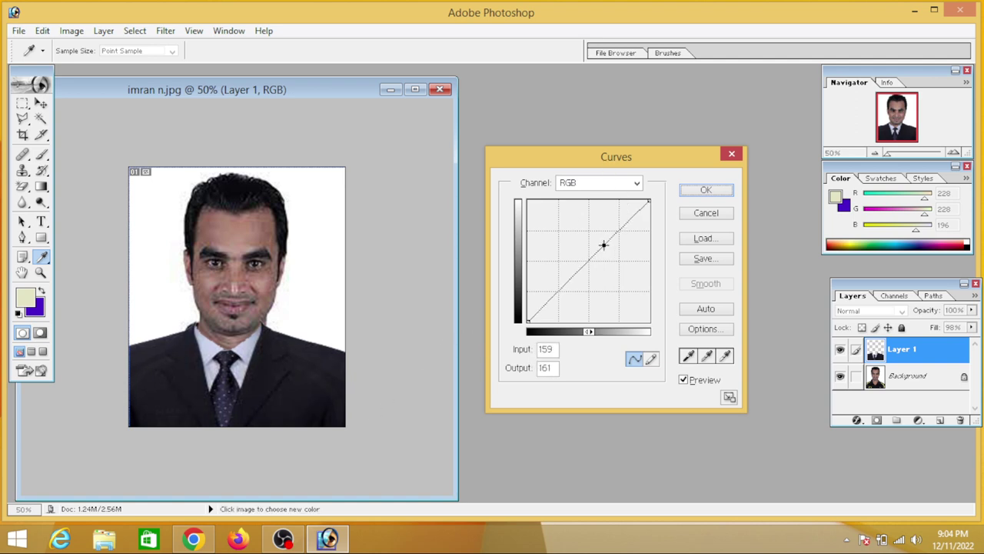
drag(603, 245, 603, 267)
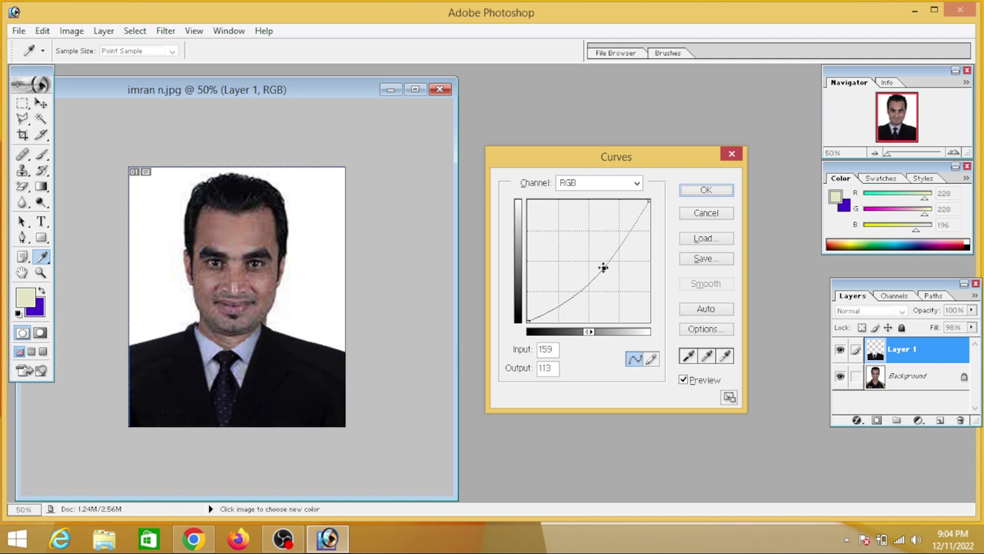
click(704, 193)
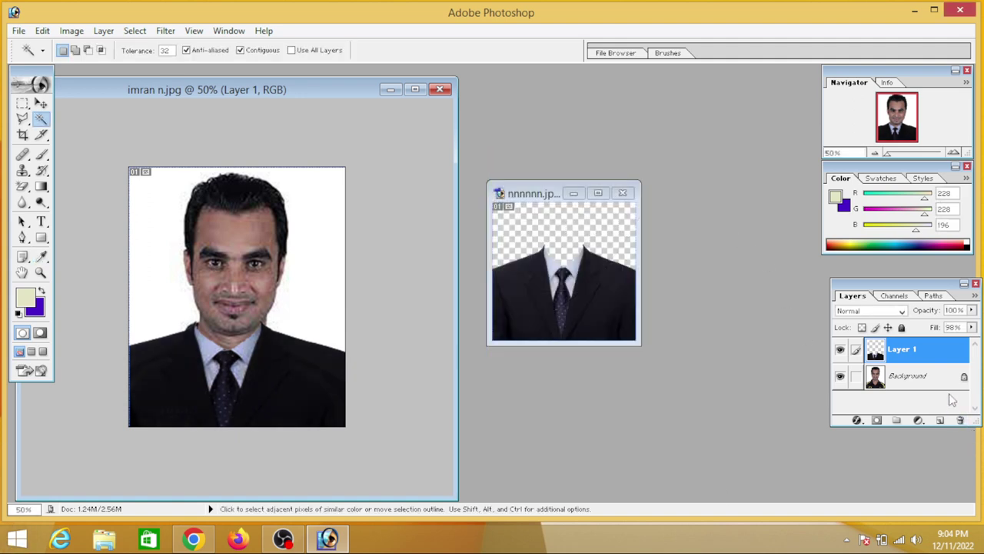
Target the Background portrait layer, cancel a trial Curves brighten, and bring up Levels instead
click(914, 375)
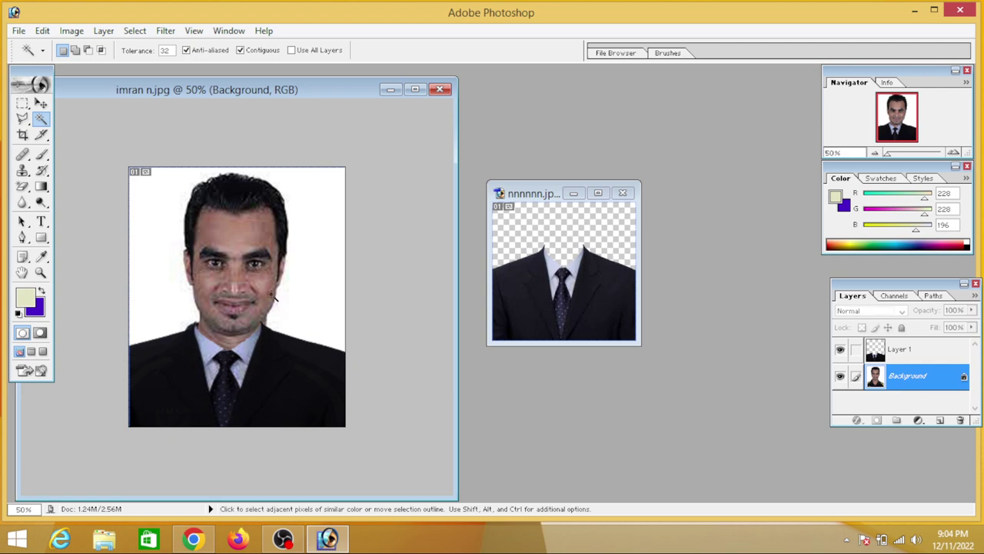
key(ctrl)
key(ctrl+m)
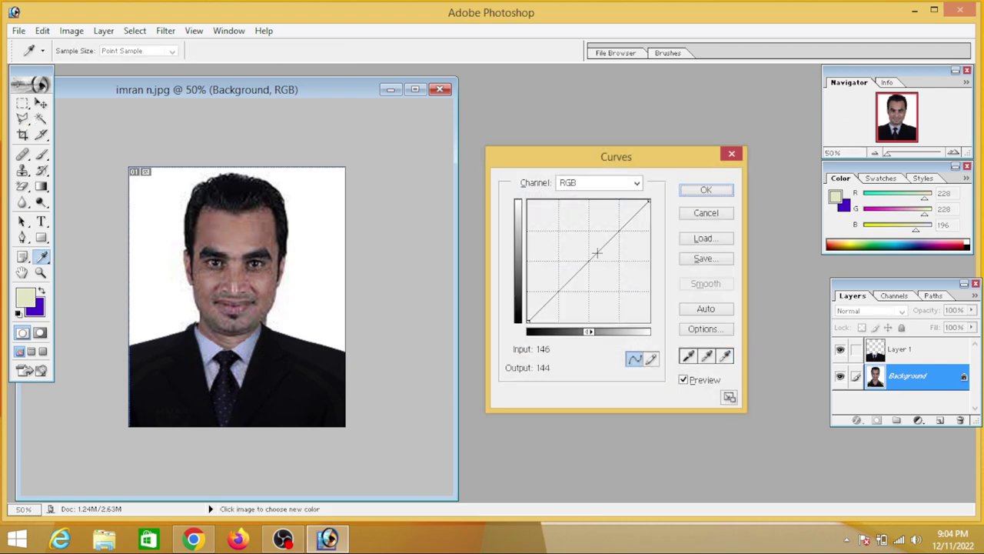
mouse_move(597, 252)
mouse_down()
mouse_move(583, 247)
mouse_move(604, 274)
mouse_move(569, 247)
mouse_move(588, 262)
mouse_up()
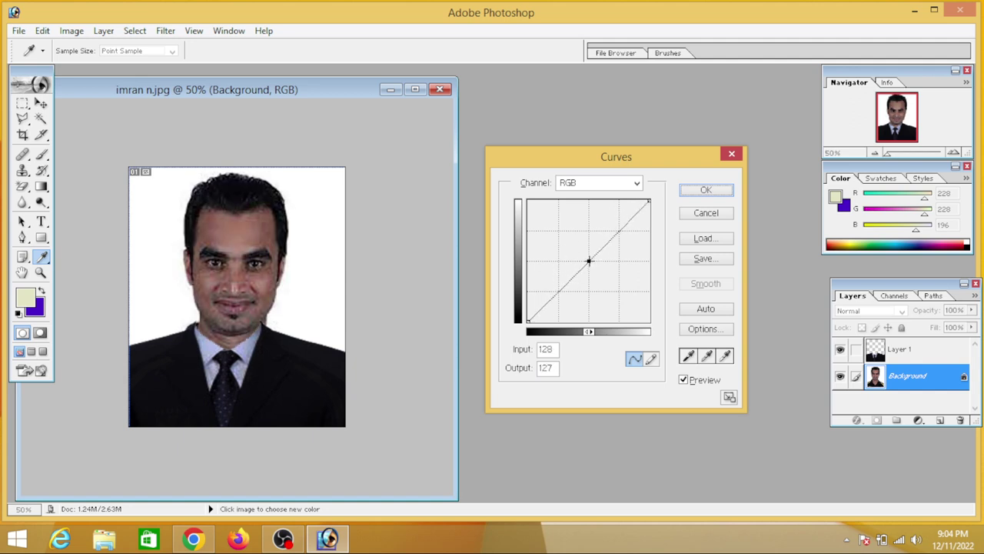
click(700, 214)
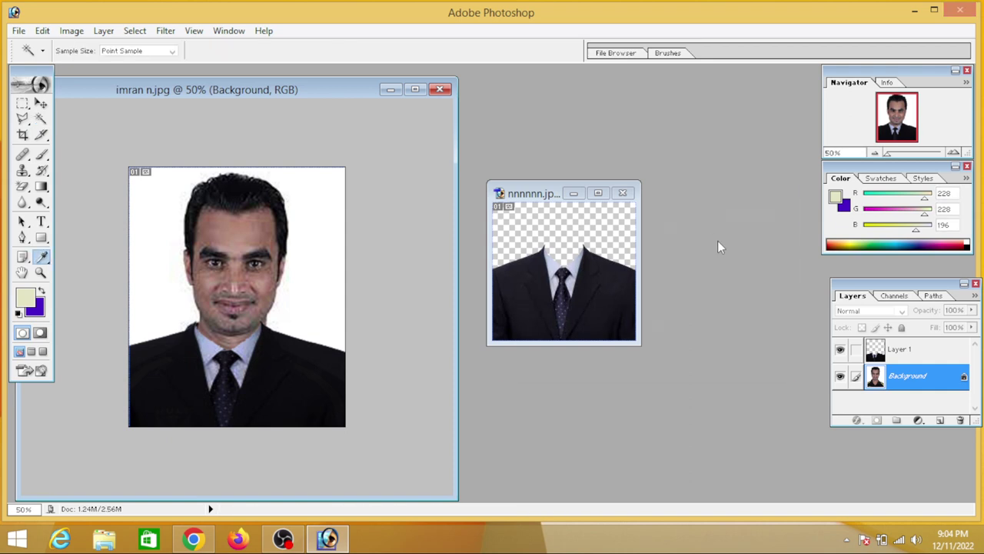
key(ctrl+l)
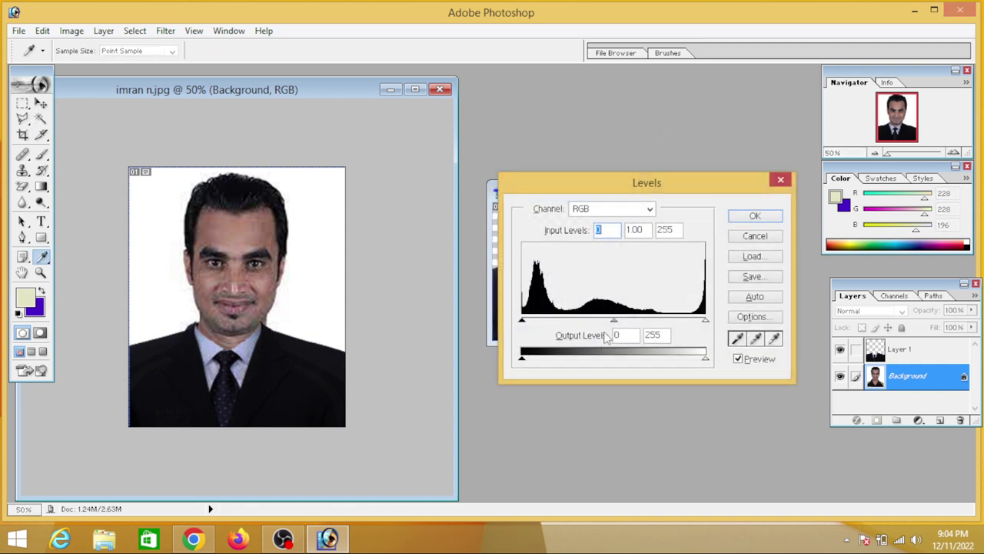
Brighten the portrait with a Levels midtone of 1.31, then close nnnnnn.jpg without saving
mouse_move(614, 322)
mouse_down()
mouse_move(624, 323)
mouse_move(597, 325)
mouse_up()
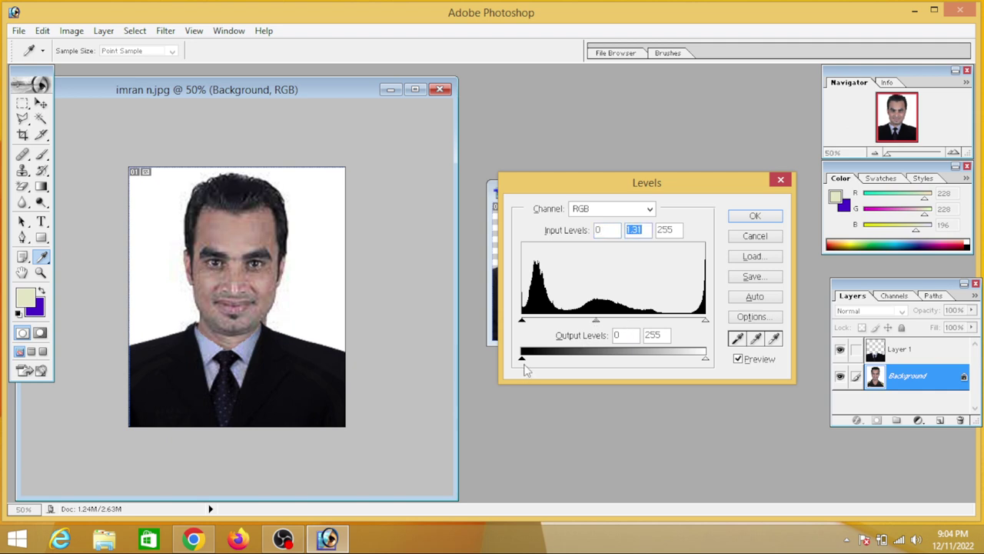
mouse_move(522, 364)
mouse_down()
mouse_move(541, 361)
mouse_move(522, 361)
mouse_up()
click(755, 216)
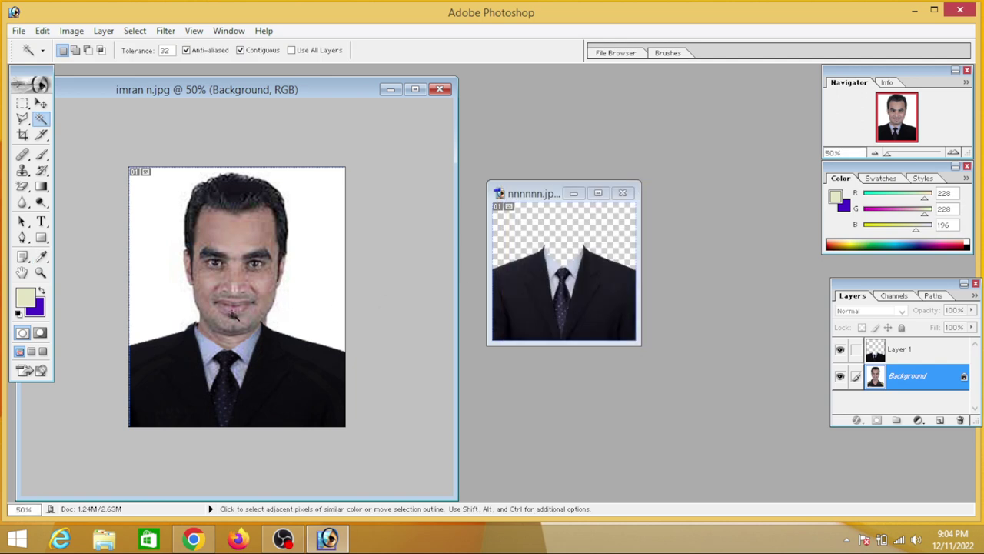
click(622, 193)
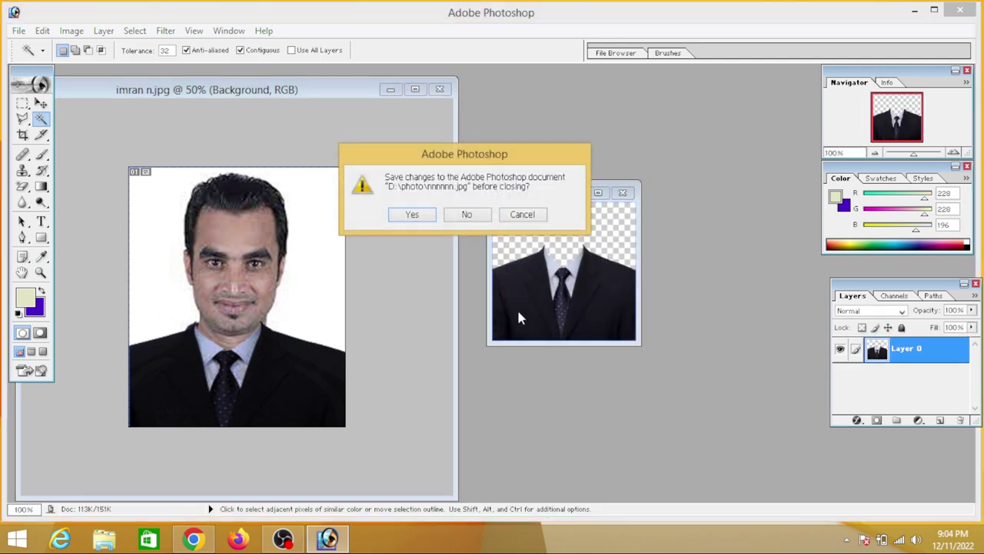
click(468, 215)
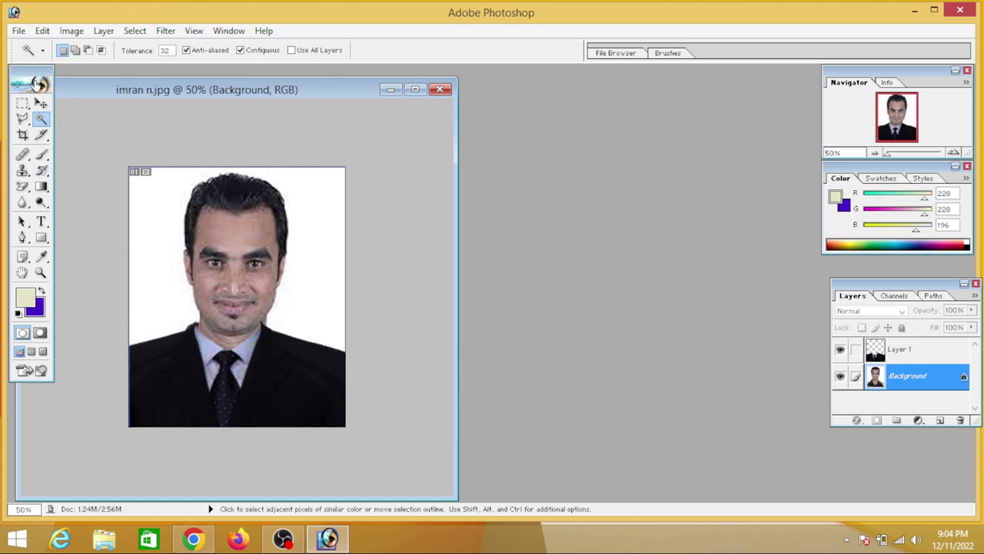
Start a Save As copy of the portrait in JPEG format named 'jpg'
click(18, 31)
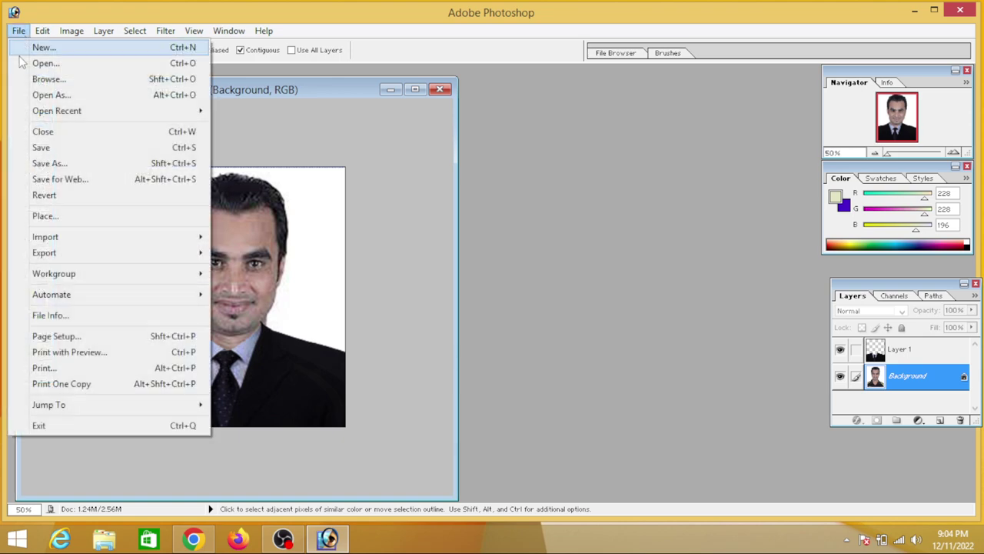
click(42, 163)
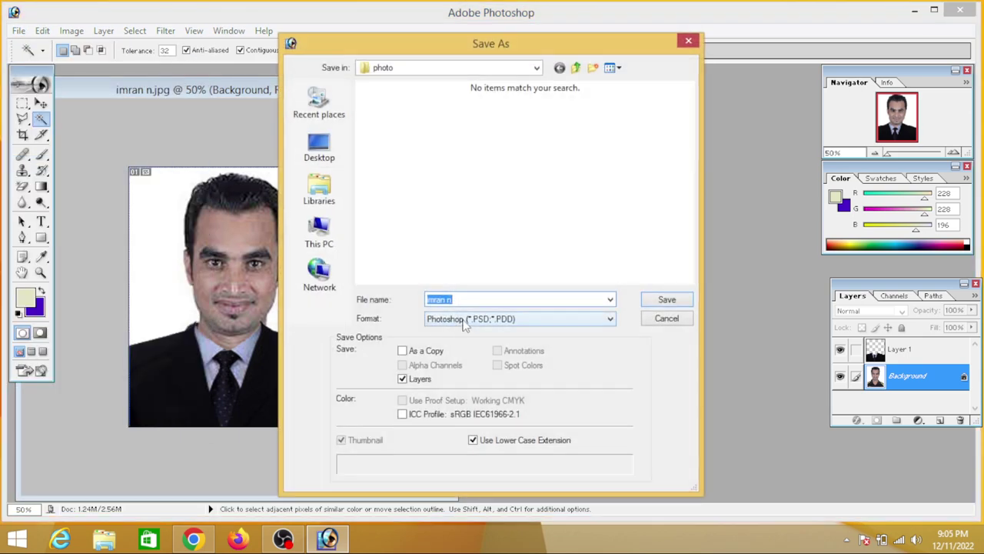
click(465, 324)
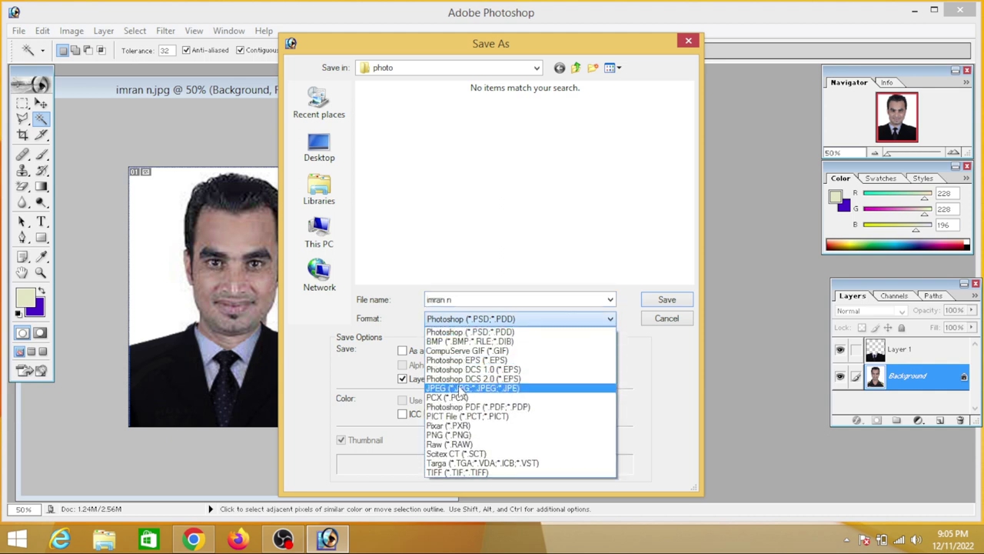
click(464, 388)
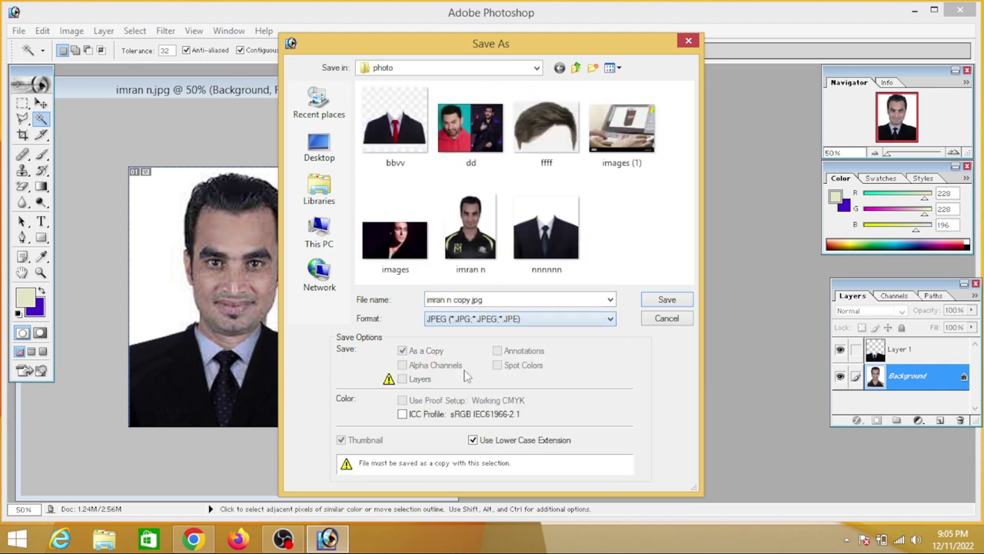
double_click(476, 300)
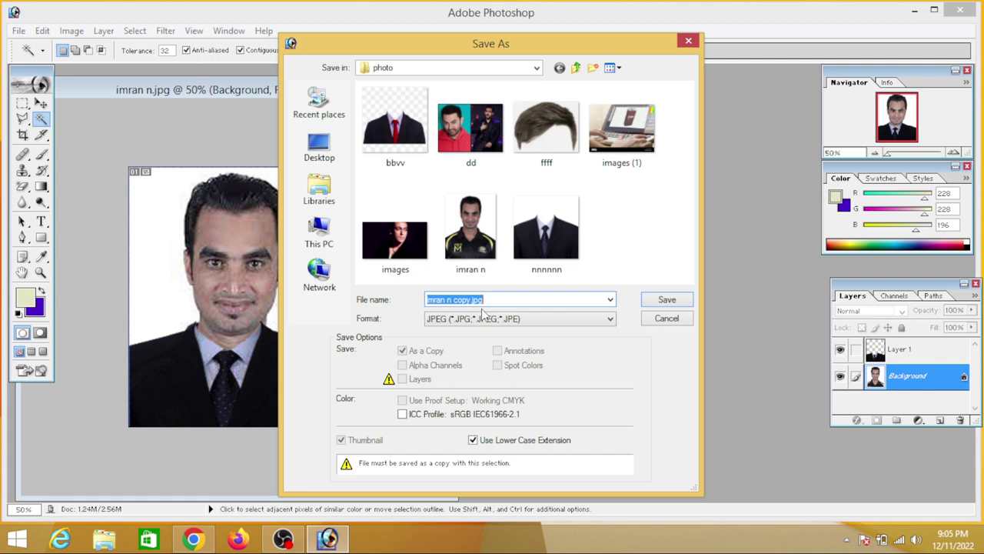
text(jpg)
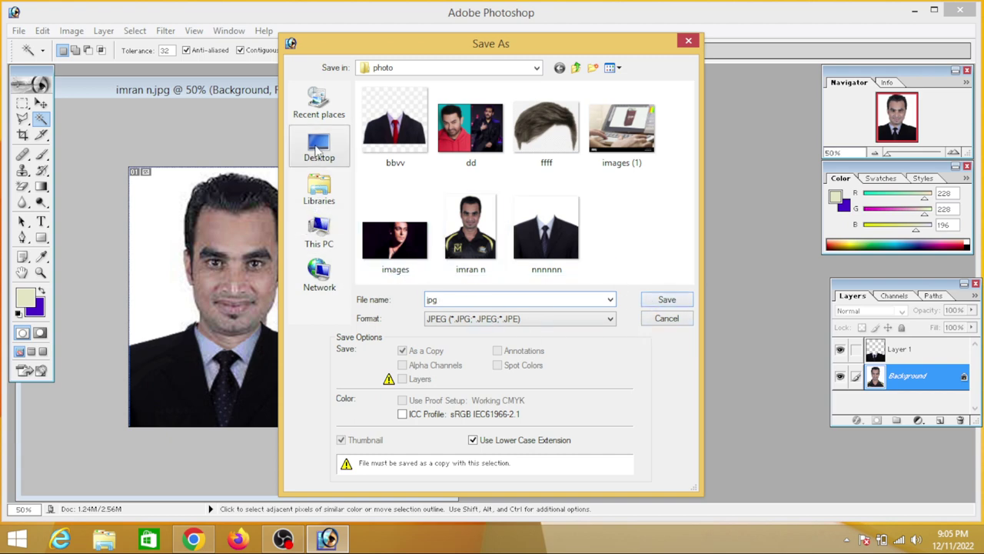
Save the JPEG to Local Disk (D:) and accept the default JPEG Options
click(319, 231)
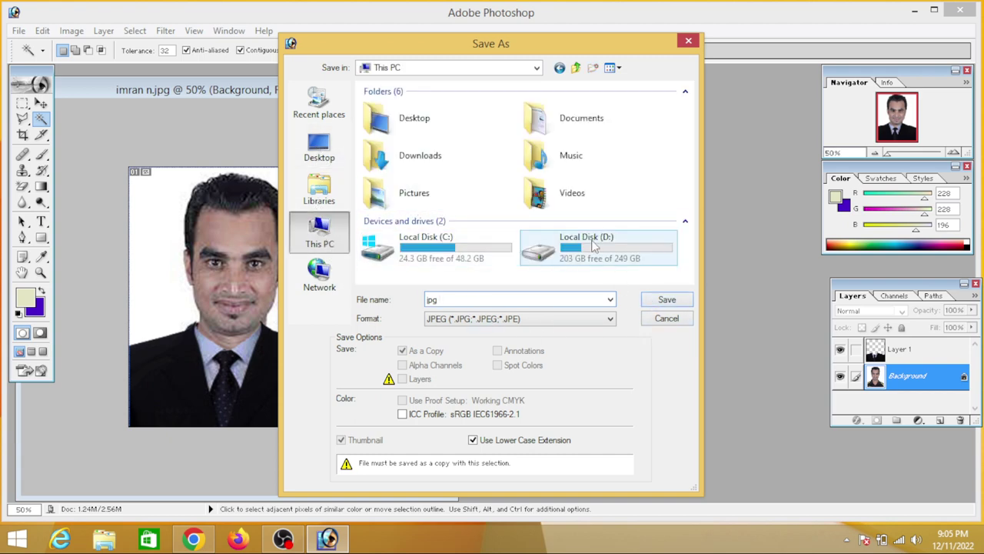
click(606, 261)
click(663, 300)
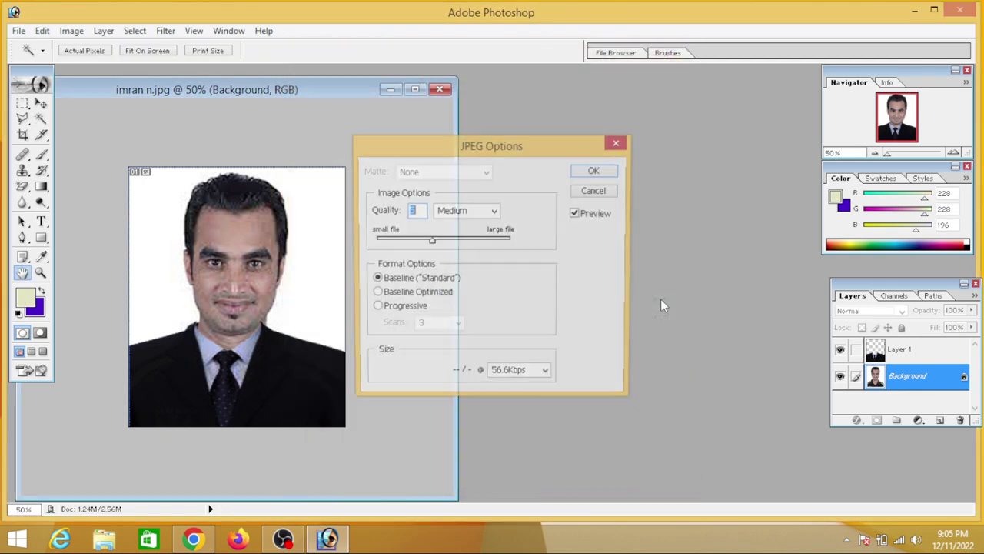
click(595, 170)
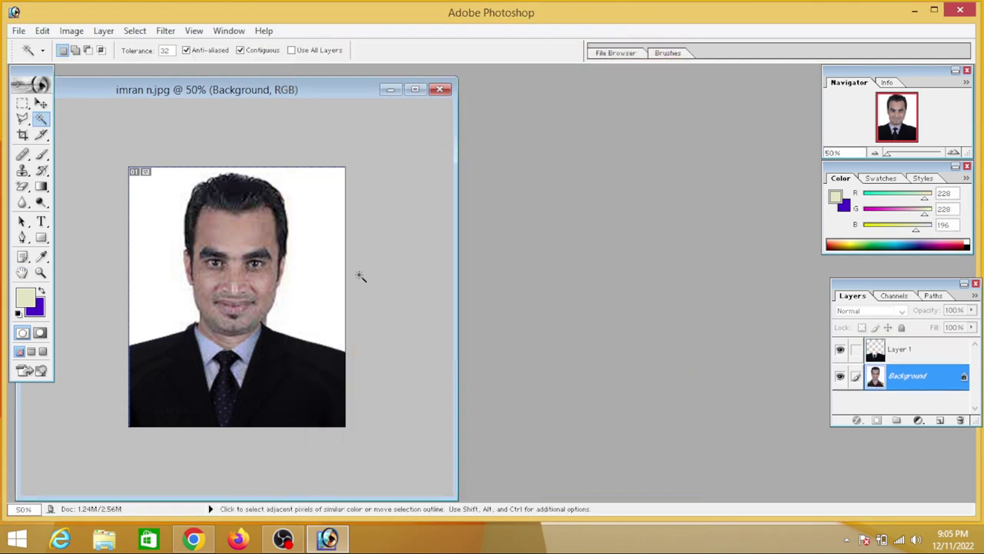